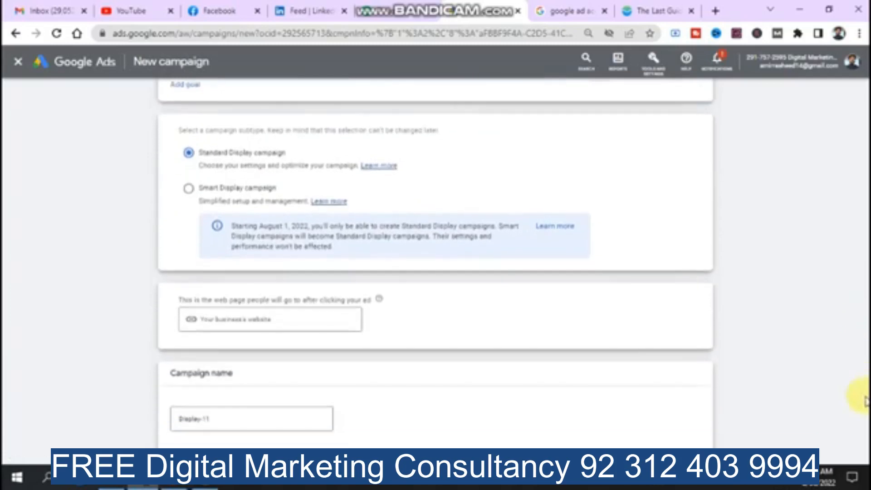
scroll(864, 399, "down", 1)
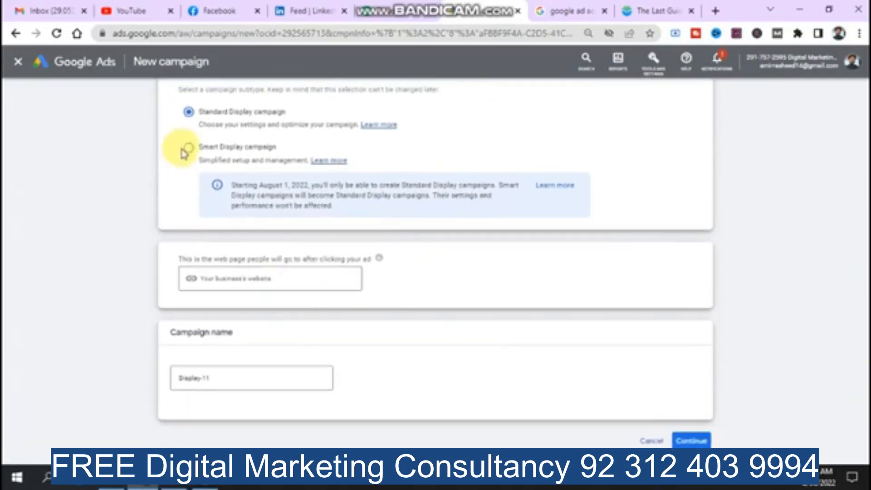
left_click(266, 278)
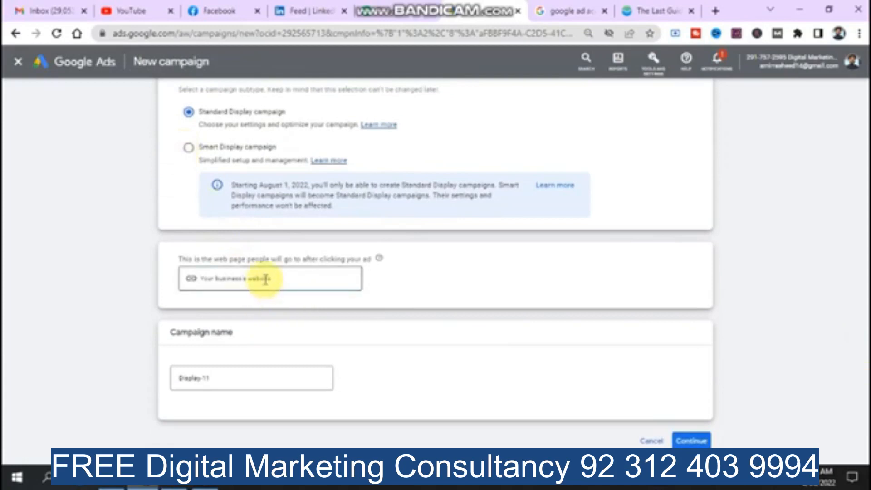
type("www.tfe.pk")
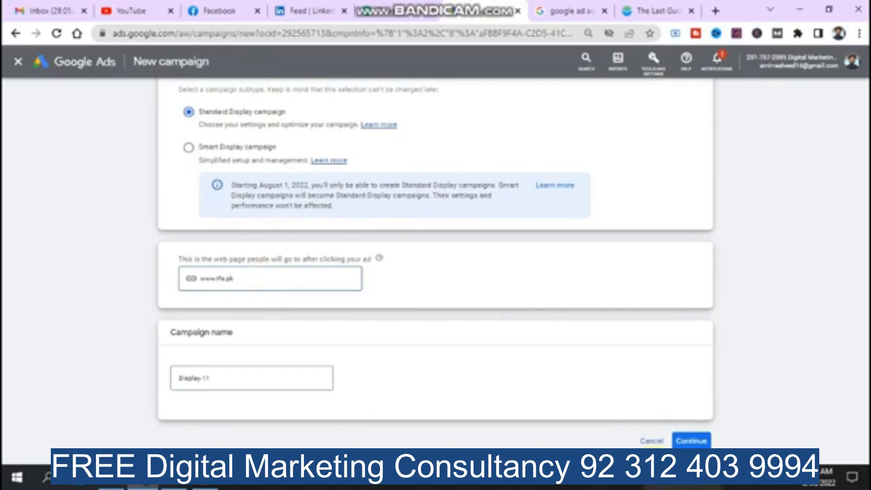
left_click(691, 440)
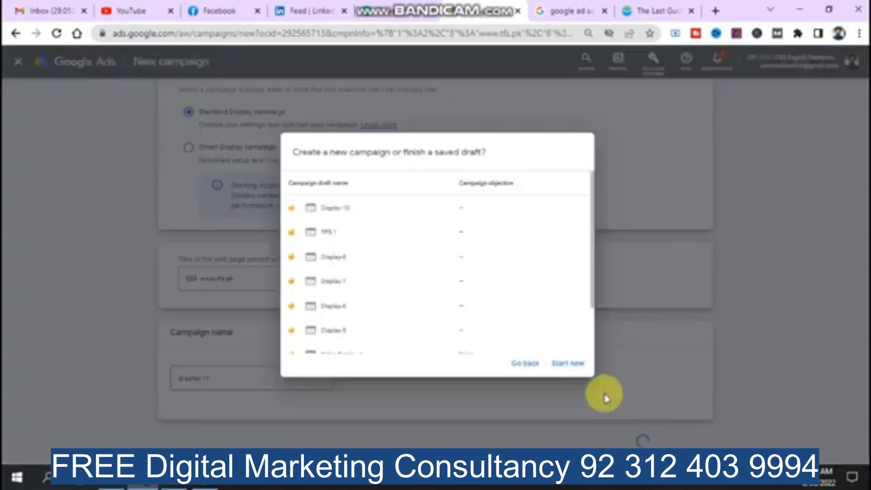
left_click(568, 366)
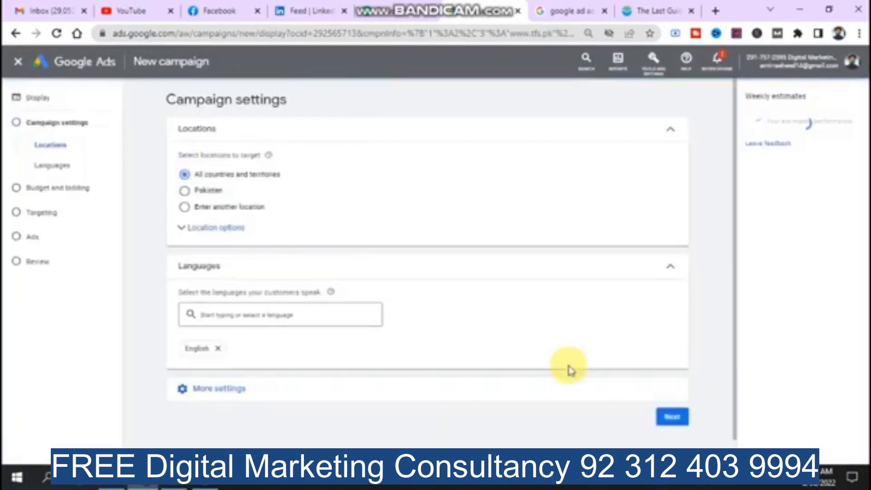
key("ctrl+a")
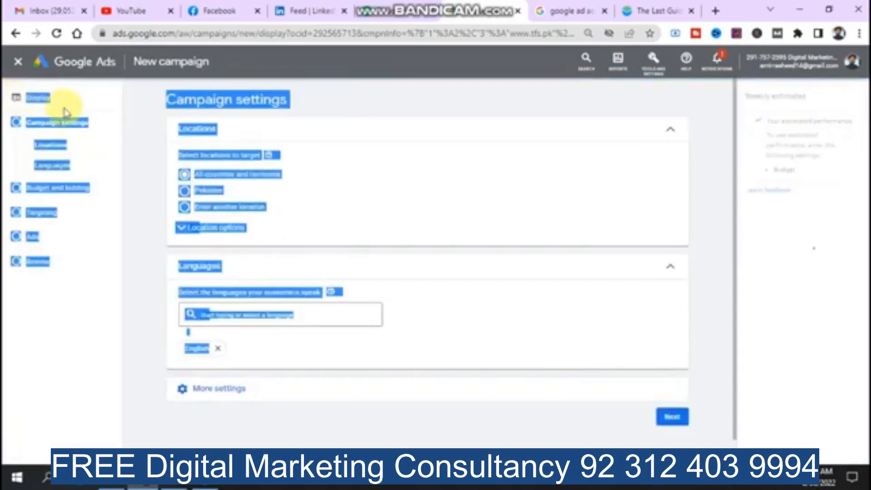
mouse_move(148, 238)
left_mouse_down()
mouse_move(54, 161)
mouse_move(129, 227)
mouse_move(152, 227)
left_mouse_up()
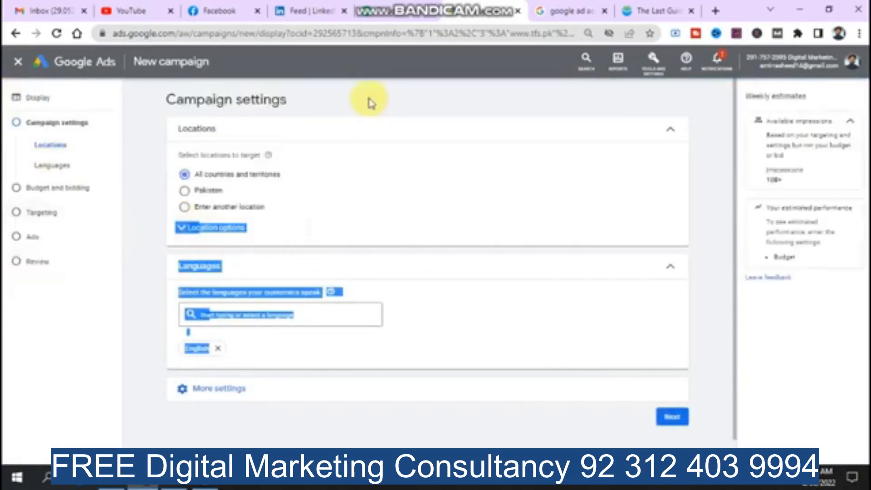
left_click(322, 157)
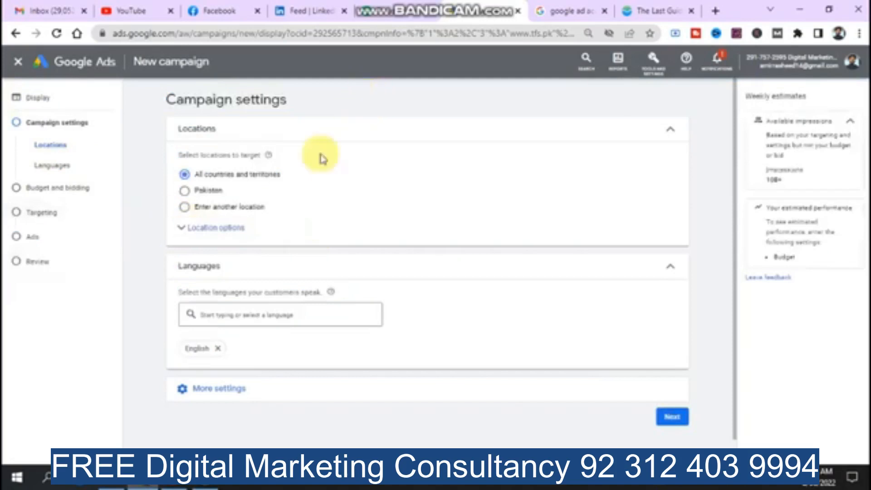
Target Pakistan and set its location option to Presence: people in or regularly in the targeted locations.
left_click(202, 195)
left_click(196, 228)
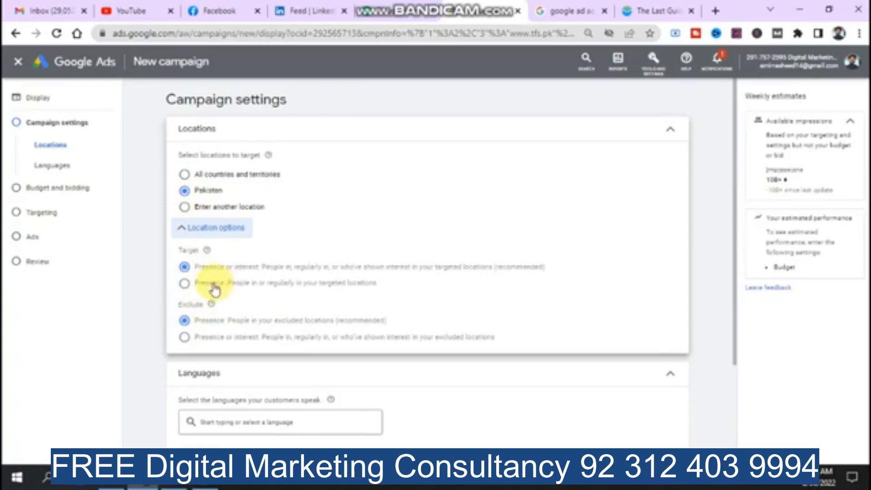
left_click(213, 286)
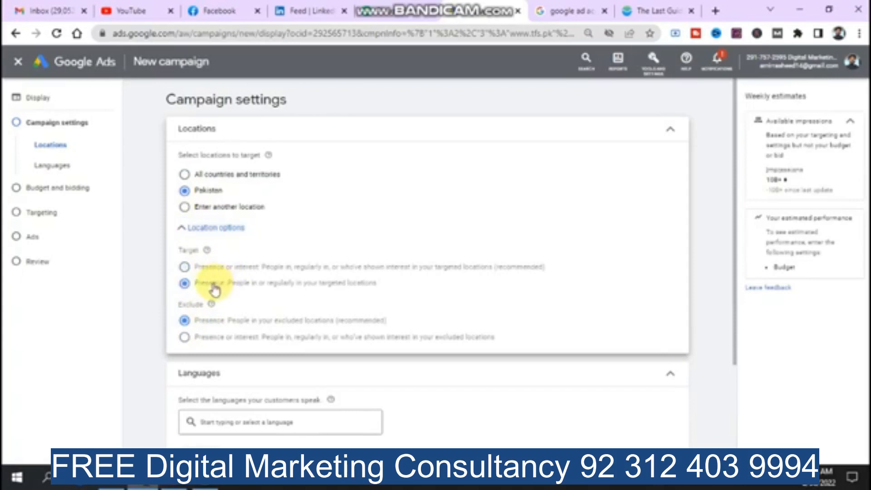
left_click(178, 232)
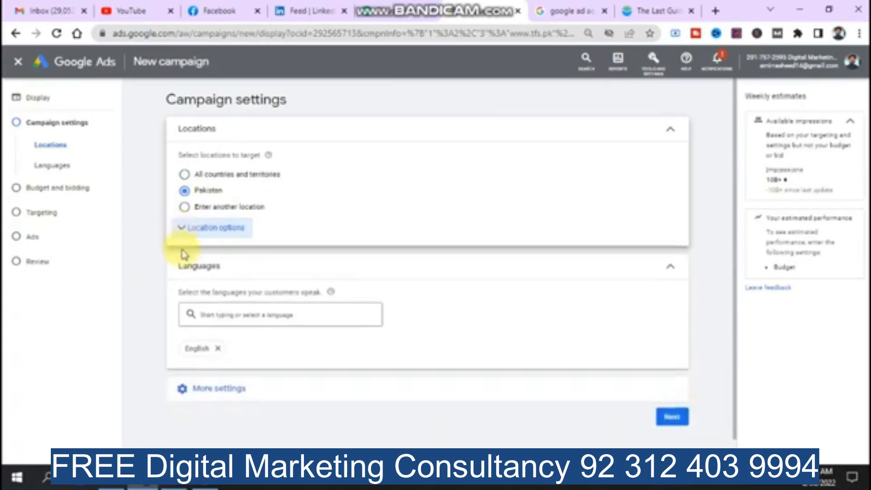
Expand the additional campaign settings to review them, and proceed to Budget and bidding.
left_click(231, 389)
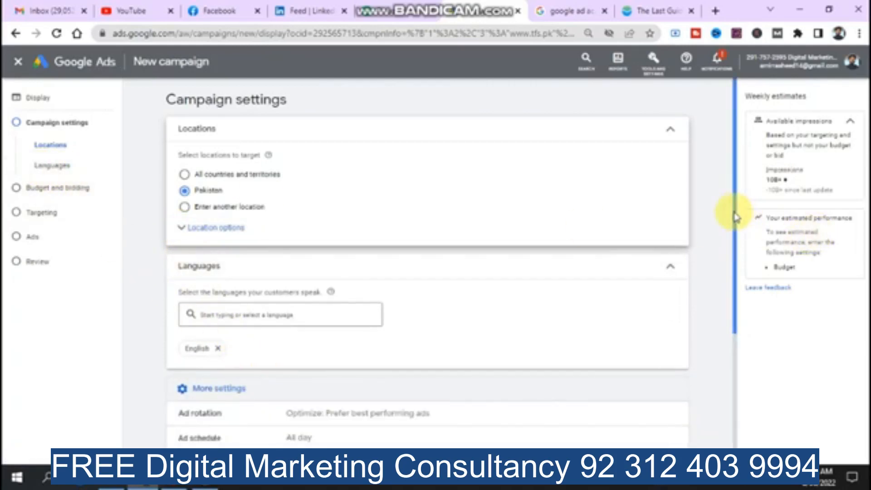
left_click_drag(735, 217, 731, 331)
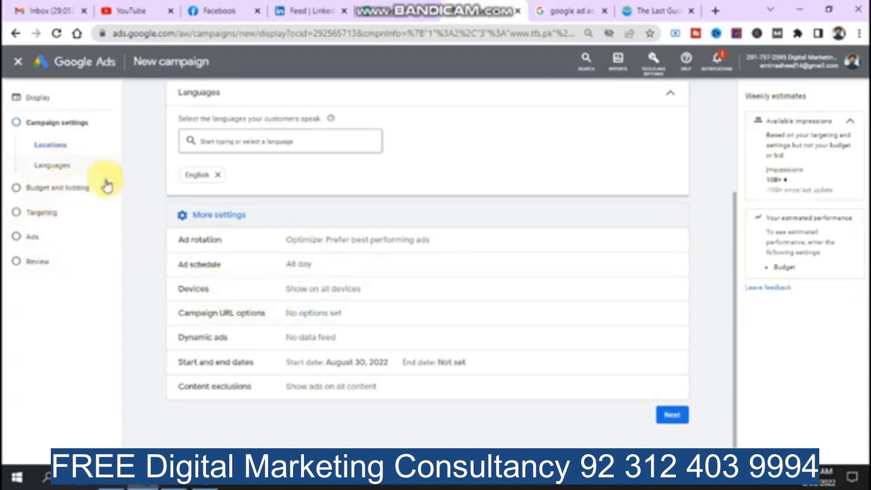
left_click(669, 419)
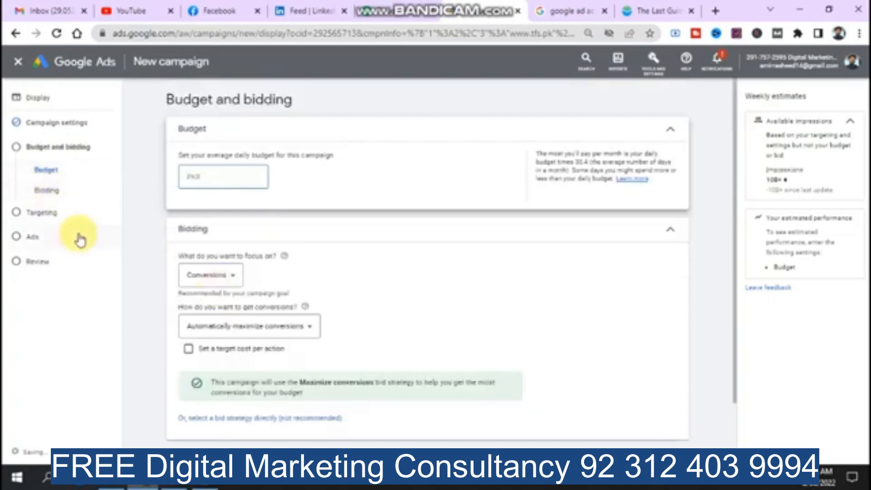
Hide the notice about ads not running and set the average daily budget to PKR 10,000.
left_click(225, 177)
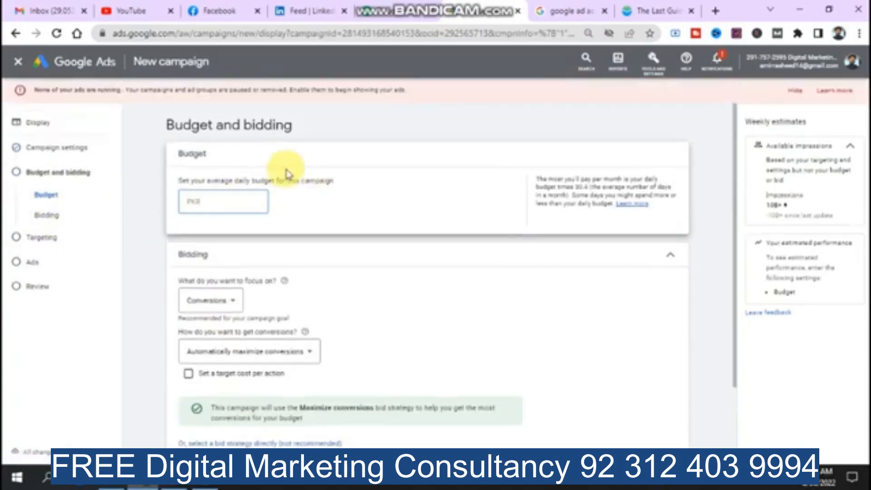
left_click(787, 91)
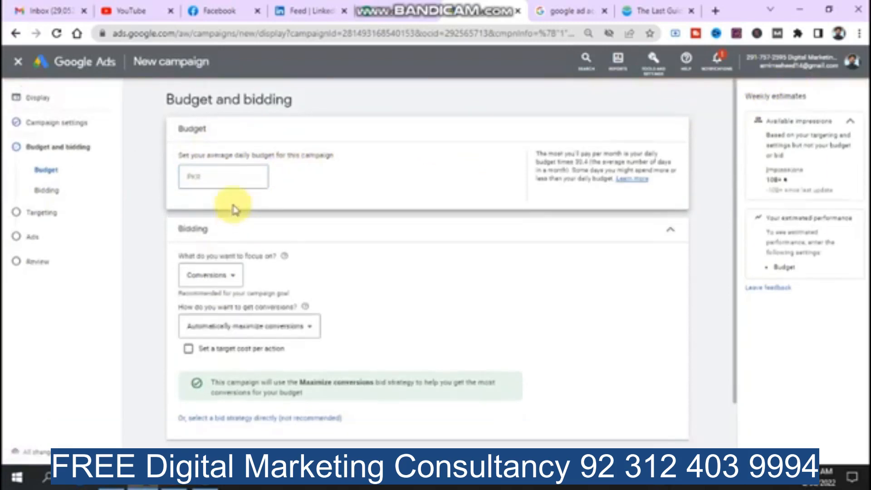
left_click(230, 180)
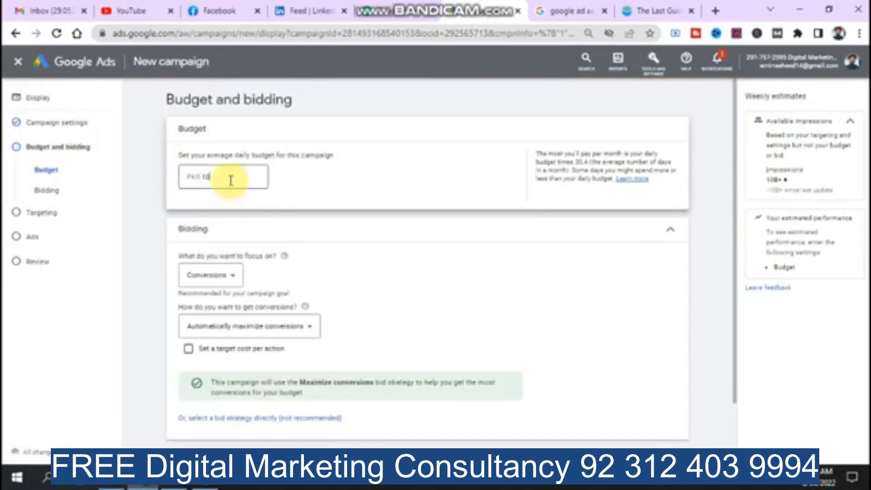
type("10,000")
left_click(148, 254)
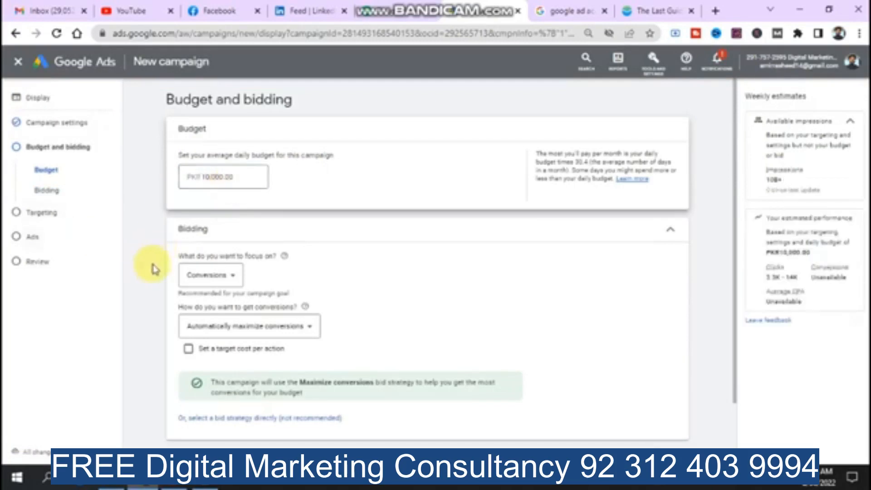
Examine the available bidding focus choices and the methods for getting conversions.
left_click(227, 279)
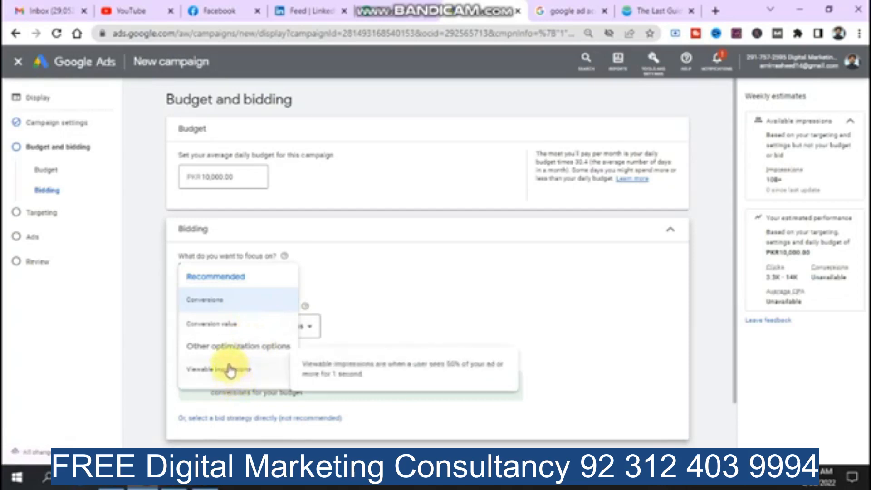
left_click(149, 308)
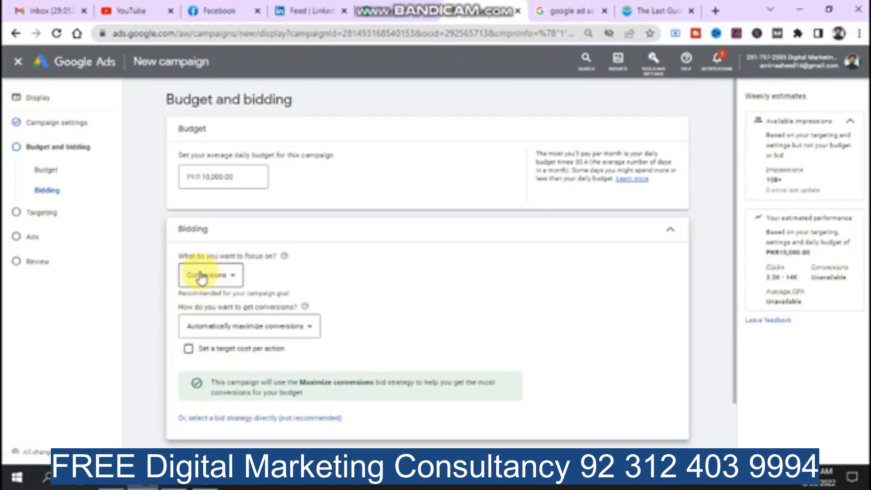
left_click(231, 329)
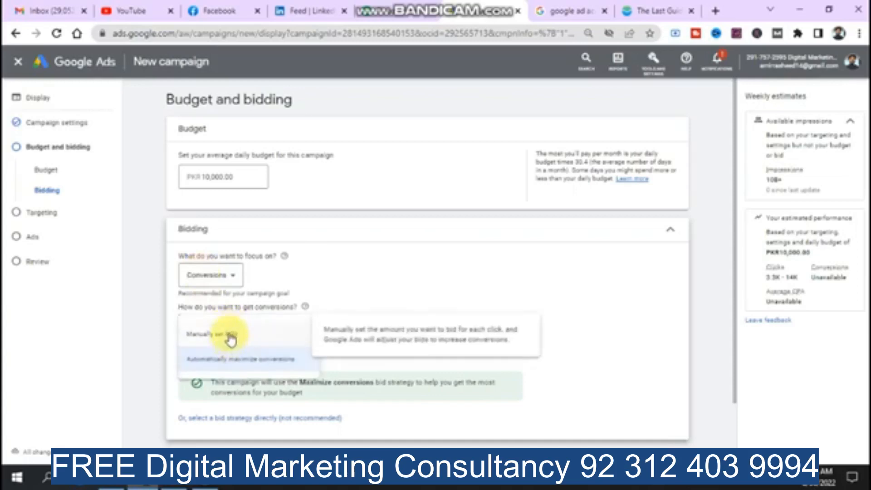
left_click(153, 337)
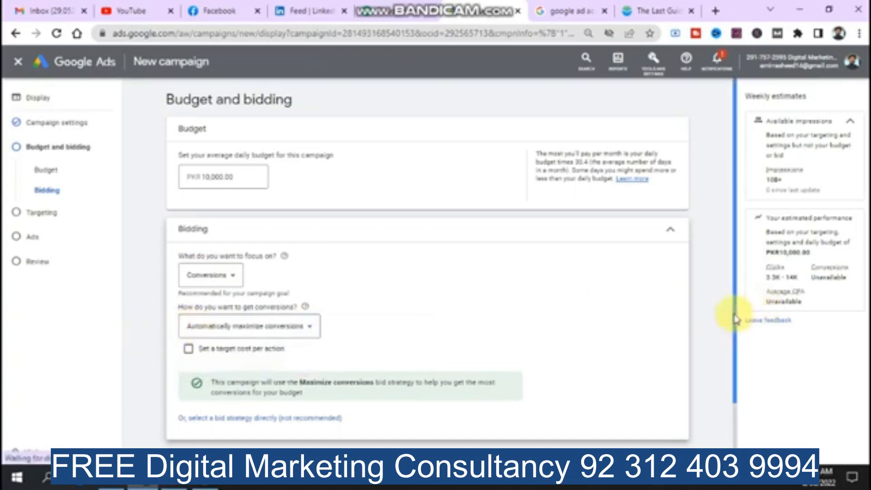
Keep the Conversions focus with automatic maximization and proceed to Targeting.
scroll(735, 343, "down", 2)
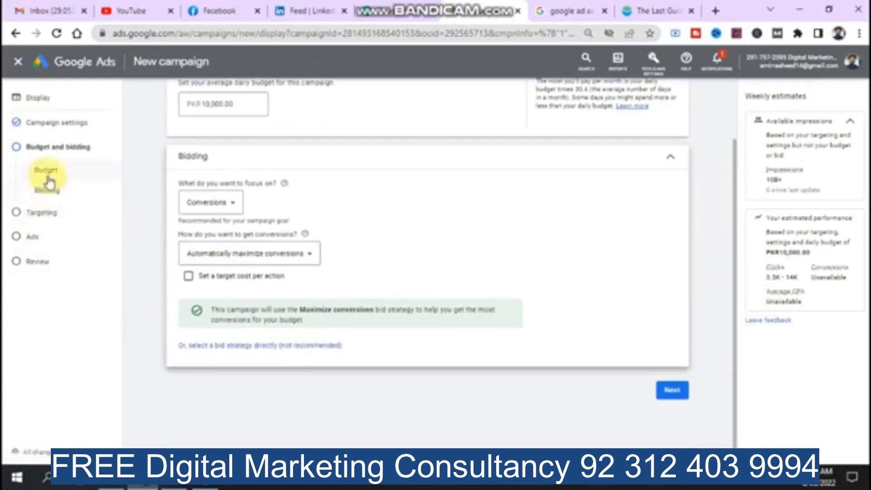
left_click(49, 191)
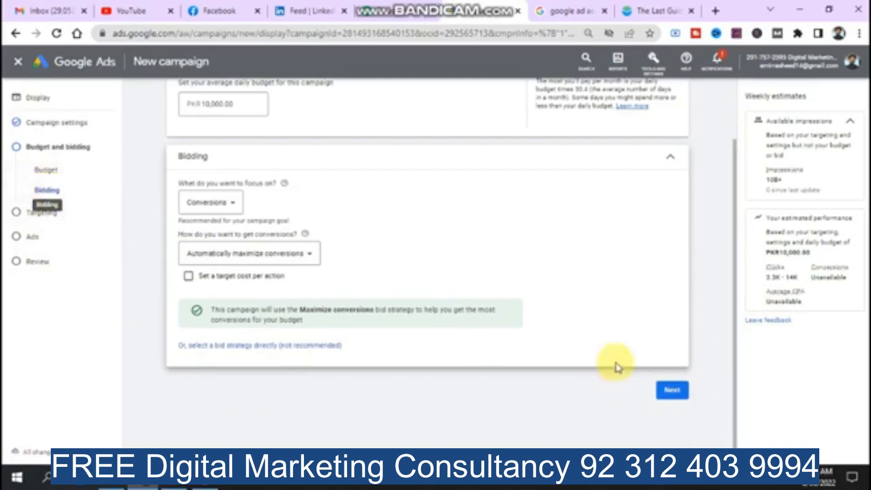
left_click(671, 391)
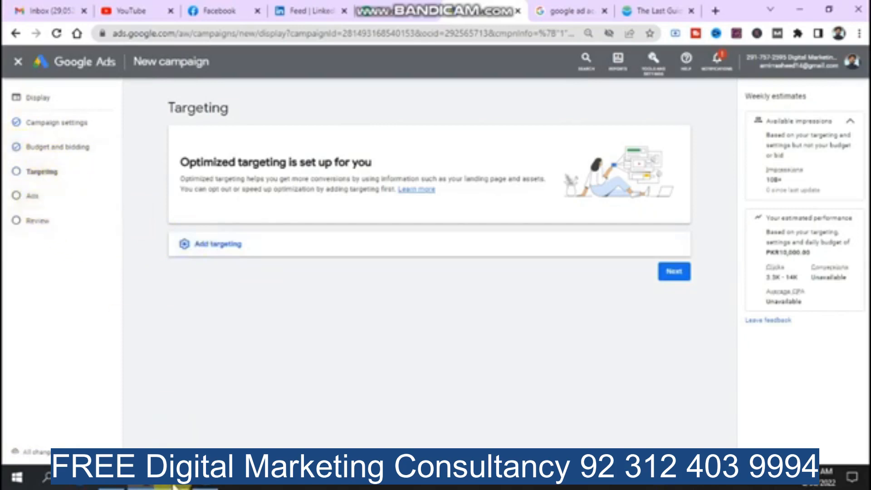
Switch to PowerPoint, view the Google Ads account structure on slide 2, and return to the campaign in the browser.
left_click(173, 486)
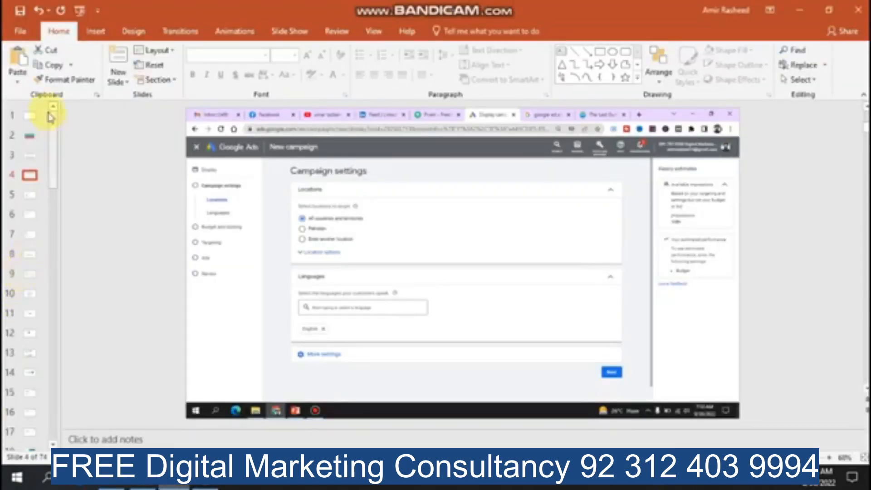
left_click(28, 135)
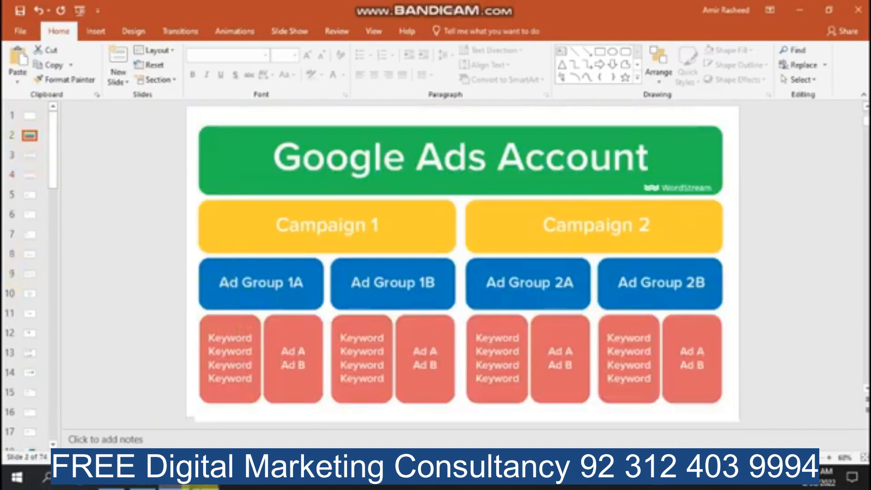
left_click(143, 487)
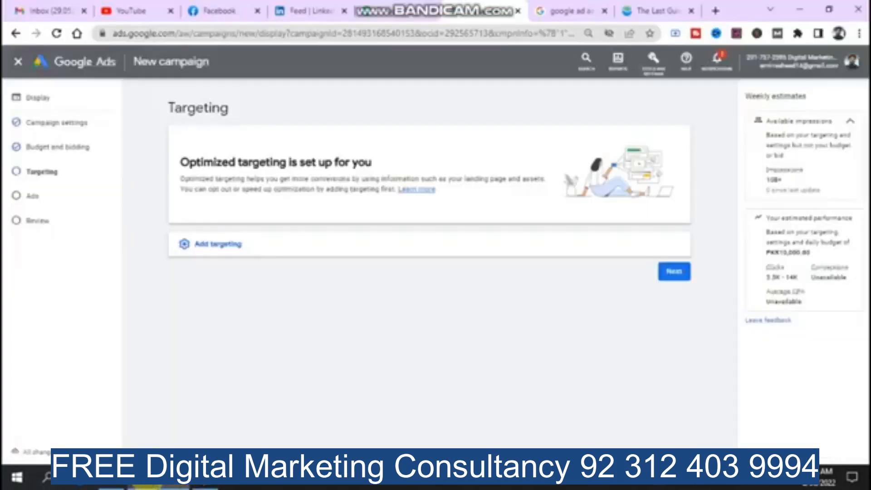
Expand the targeting categories to review them, and proceed to the Ads stage without adding any targeting.
left_click(199, 252)
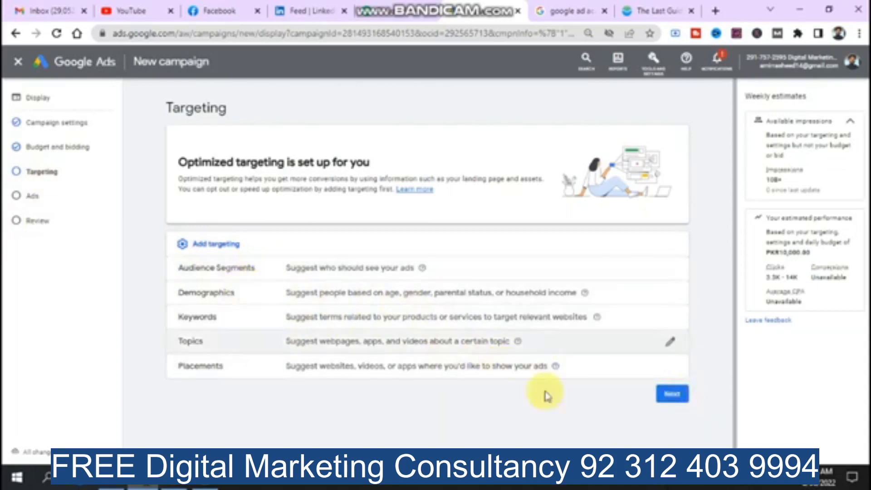
left_click(667, 395)
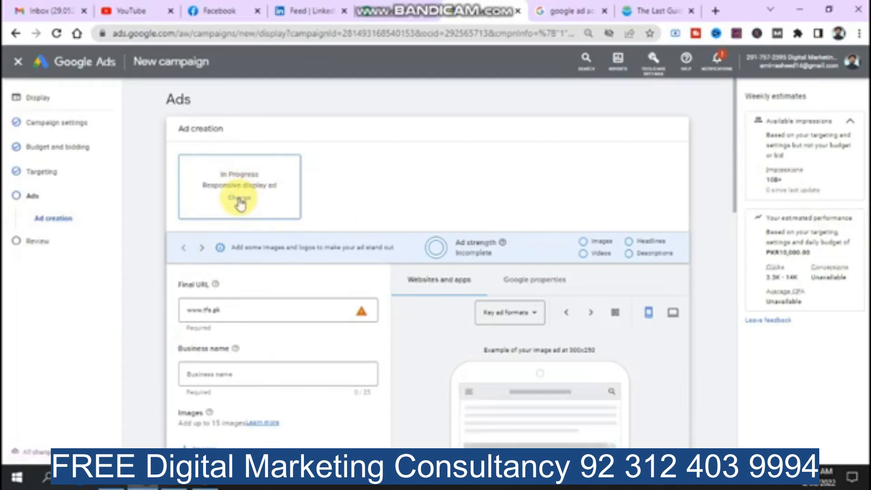
Examine the alternative ad creation types offered for the responsive display ad in progress.
left_click(240, 203)
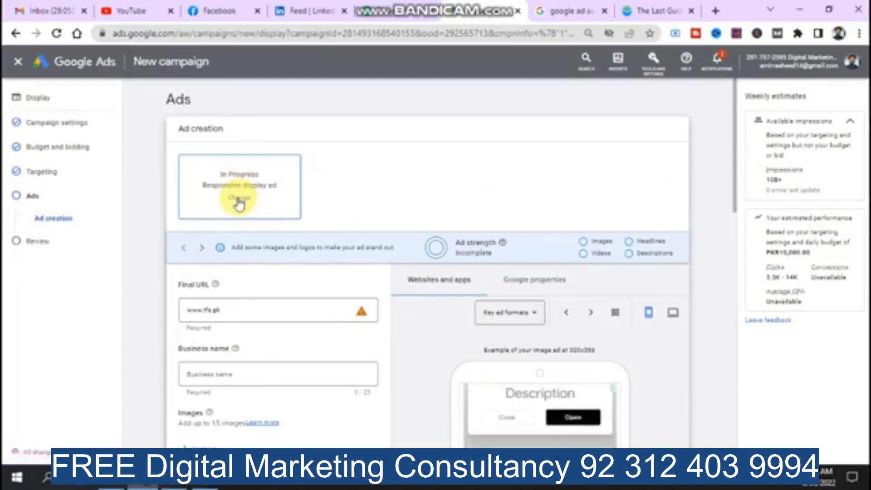
left_click(237, 199)
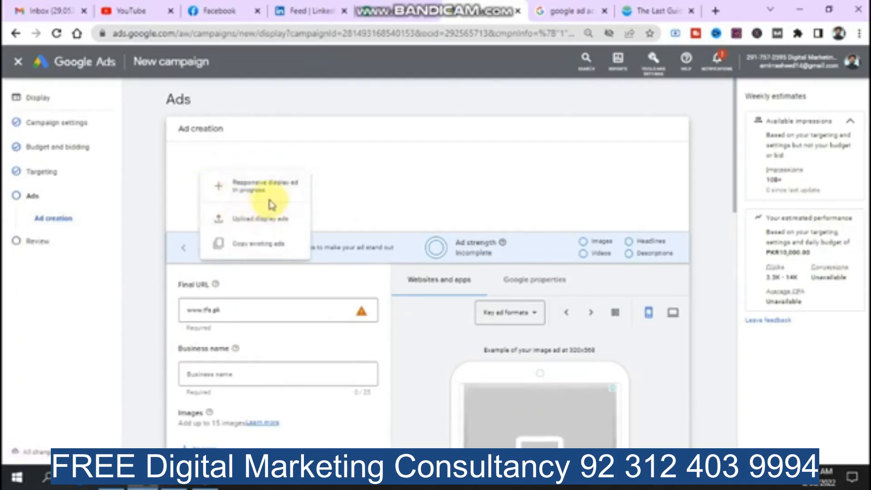
left_click(393, 186)
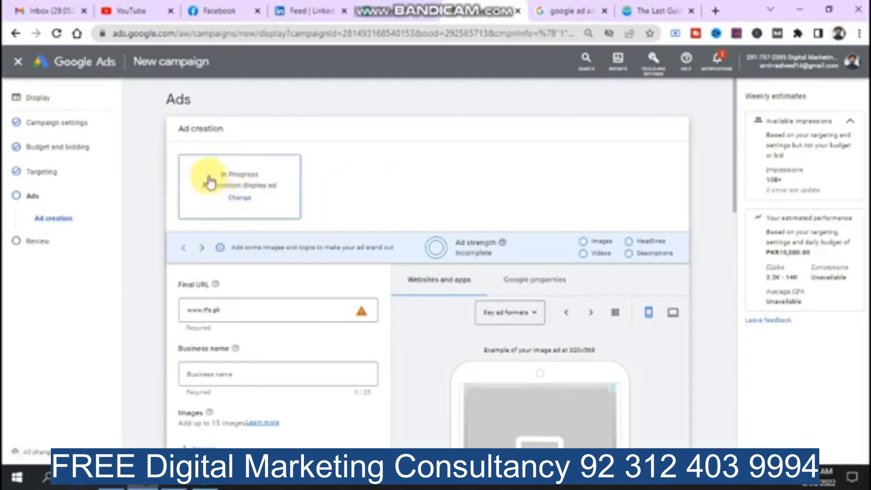
left_click(235, 199)
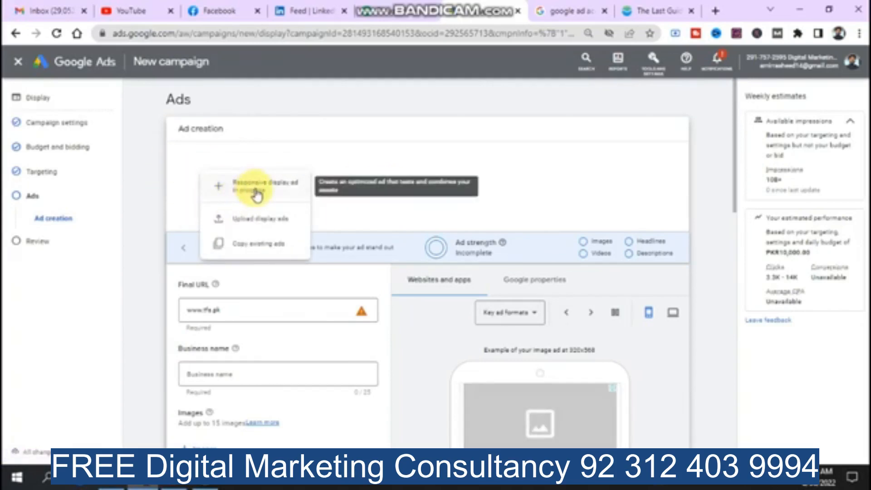
left_click(560, 195)
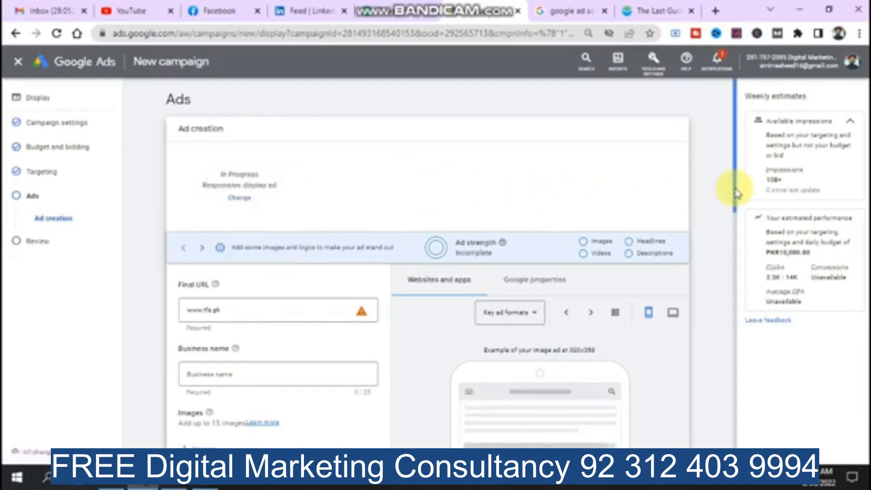
Review the responsive display ad's business name, image, logo and video fields.
left_click_drag(735, 189, 729, 257)
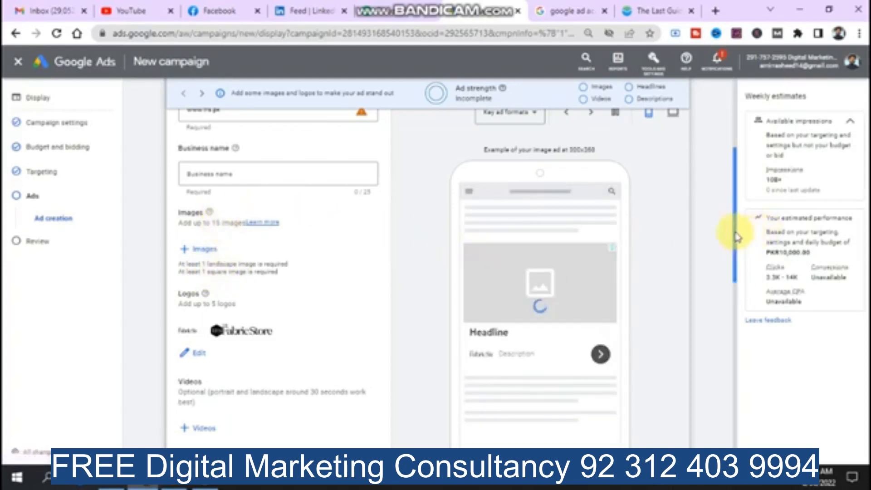
left_click_drag(735, 236, 733, 149)
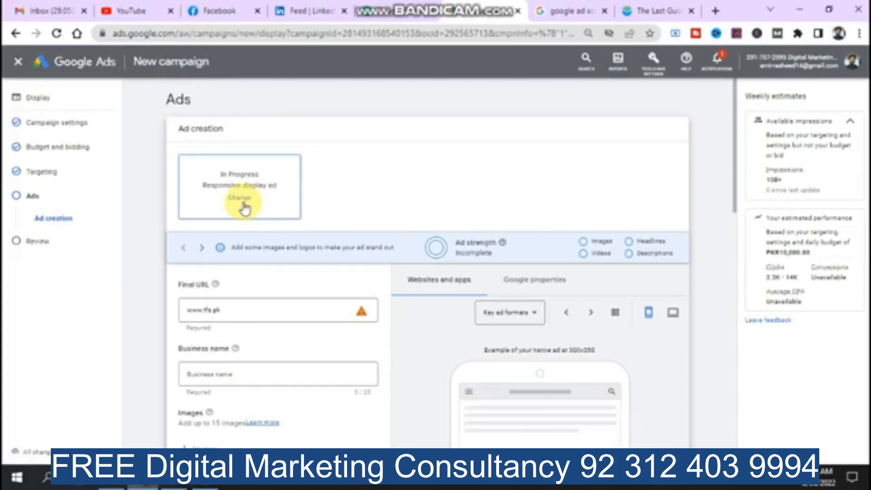
Switch to PowerPoint and go through the presentation to the Google Display Ad title slide, slide 39.
left_click(165, 487)
key("Down")
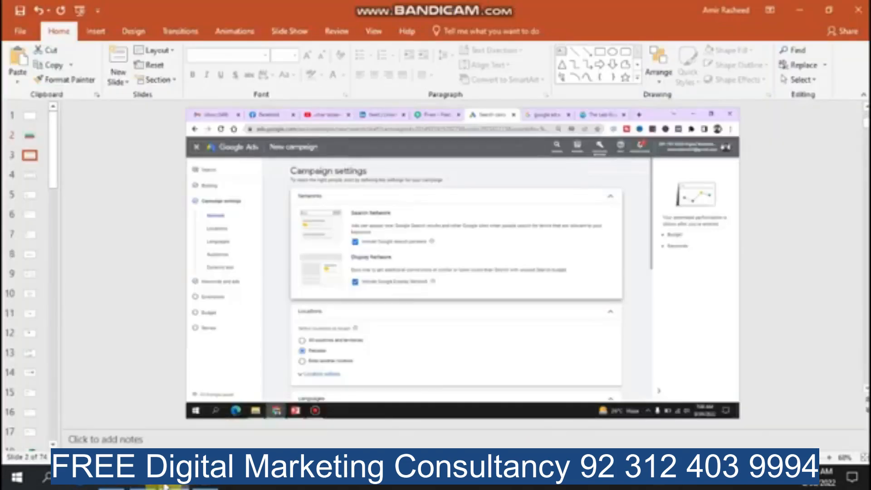
key("Down")
key("Down")
key("Down")
key("Down")
key("Down")
key("Down")
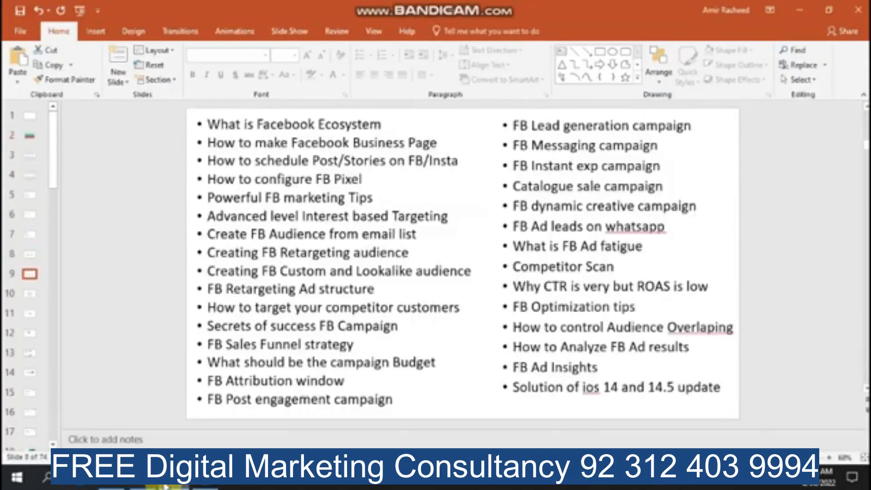
key("Down")
key("Down")
key("Down")
key("Down")
key("Down")
key("Down")
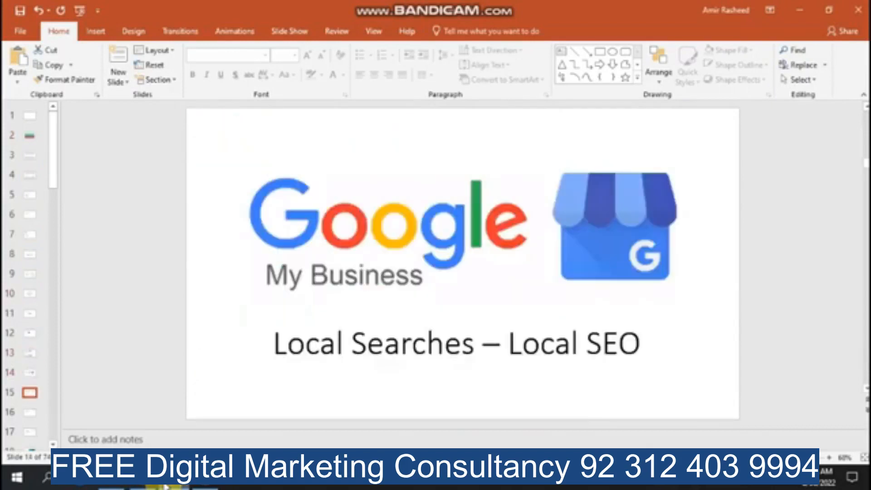
key("Down")
key("Down")
key("Down")
key("Down")
key("Down")
key("Down")
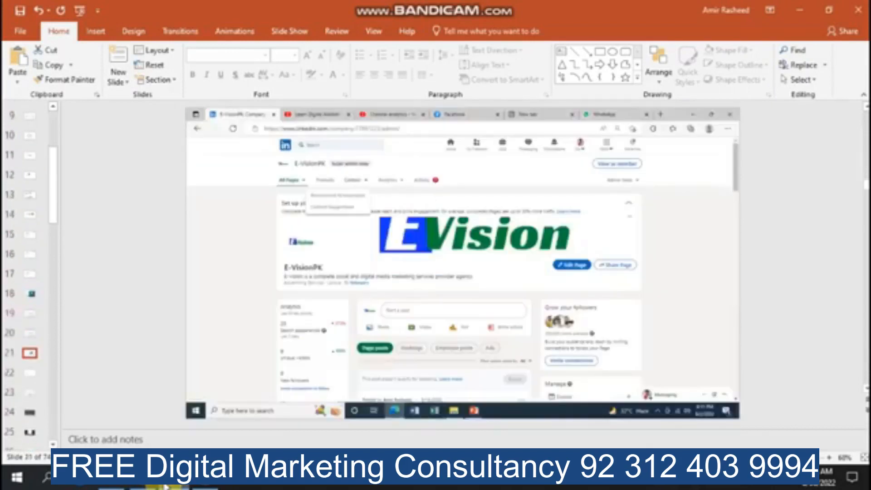
key("Down")
key("Down")
key("Down")
key("Down")
key("Down")
key("Down")
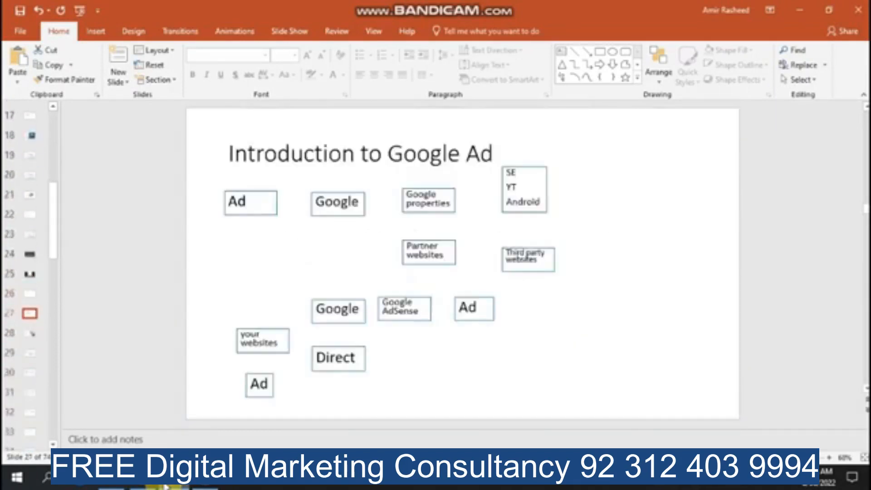
key("Down")
key("Down")
key("Down")
key("Down")
key("Down")
key("Down")
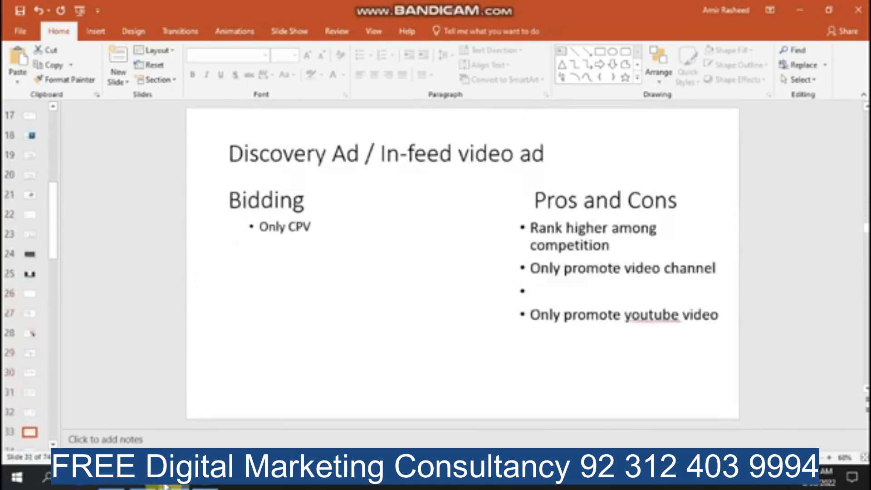
key("Down")
key("Down")
key("Down")
key("Down")
key("Down")
key("Down")
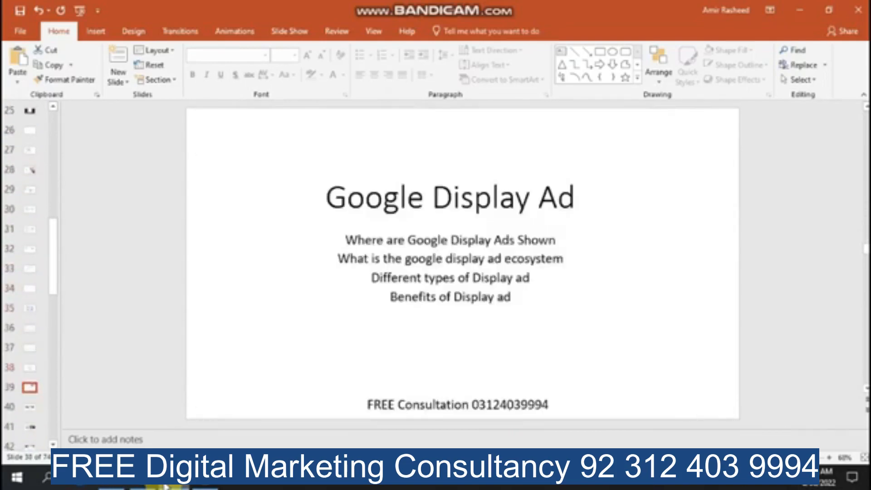
View the desktop and mobile display ad size examples on slides 40 to 43, and return to the campaign in the browser.
key("Down")
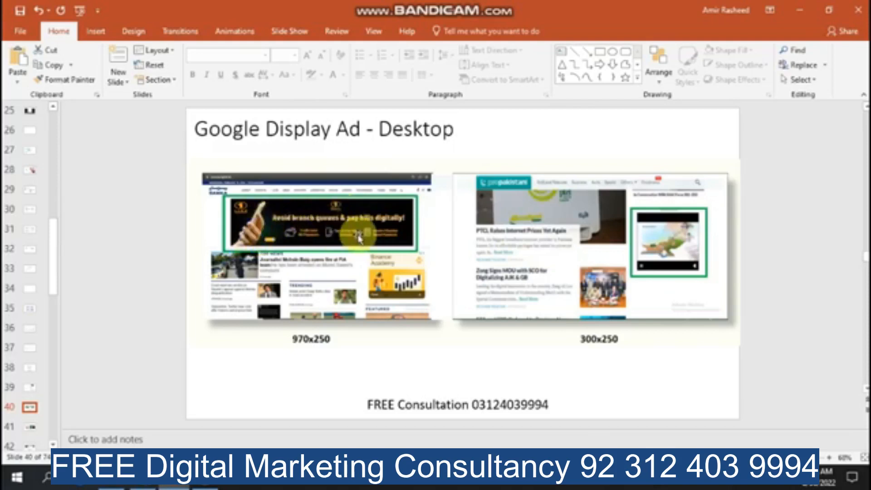
scroll(358, 236, "down", 1)
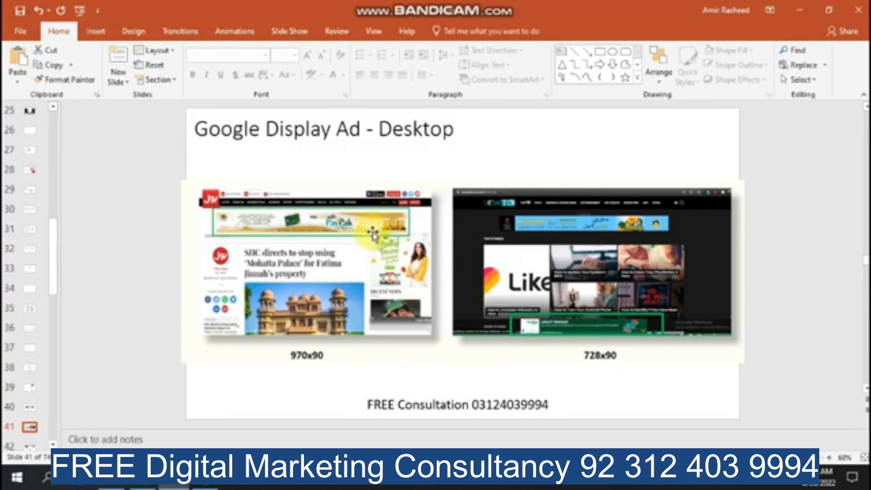
scroll(373, 233, "down", 1)
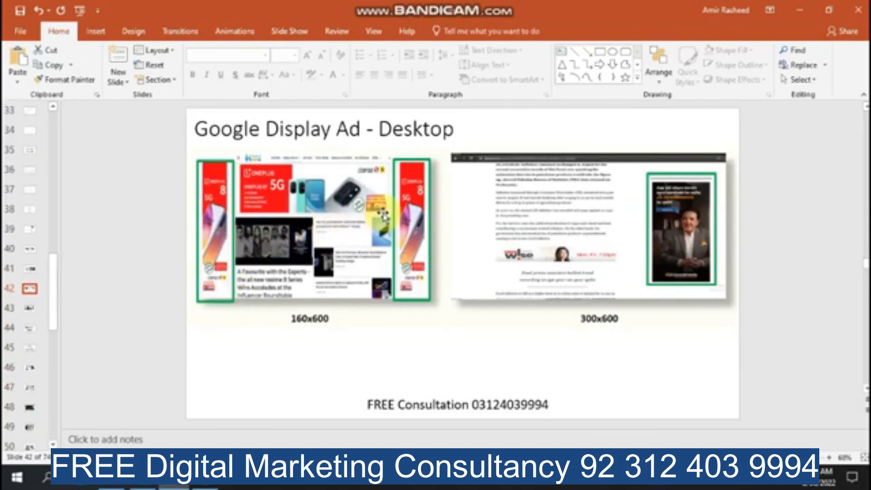
scroll(369, 240, "down", 1)
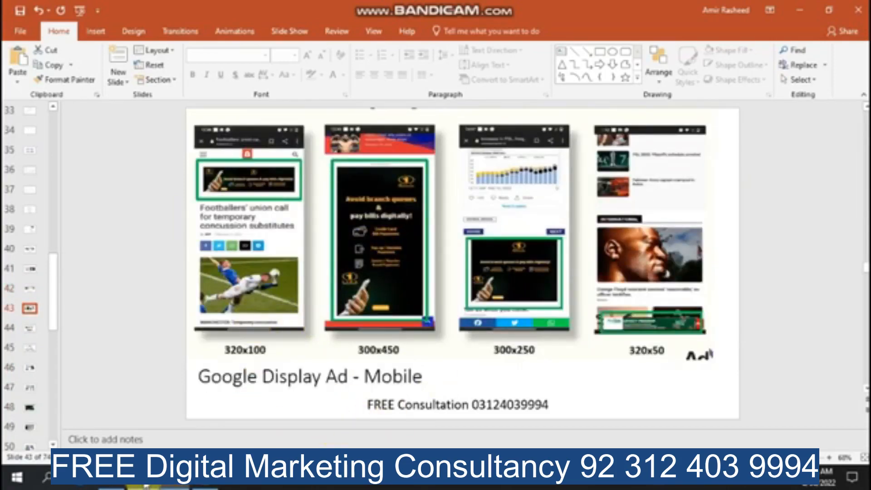
left_click(145, 485)
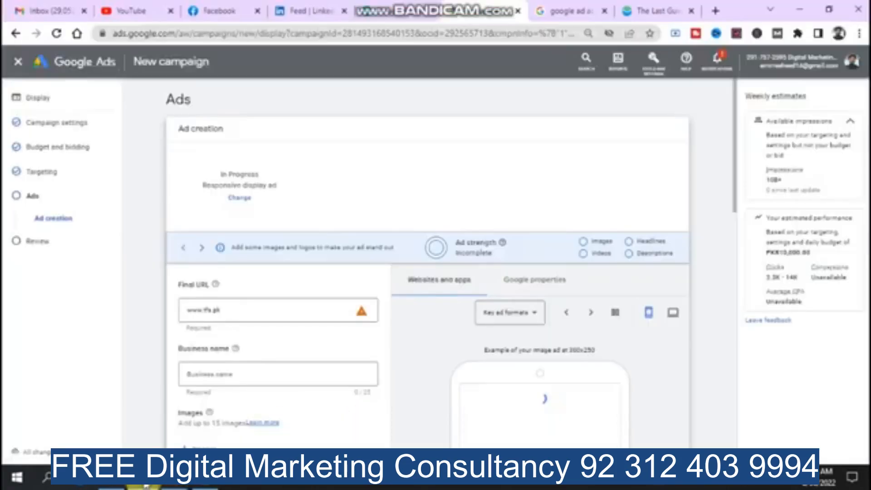
Change the ad type to Upload display ads to view its form, and switch it back to Responsive display ad.
left_click(241, 200)
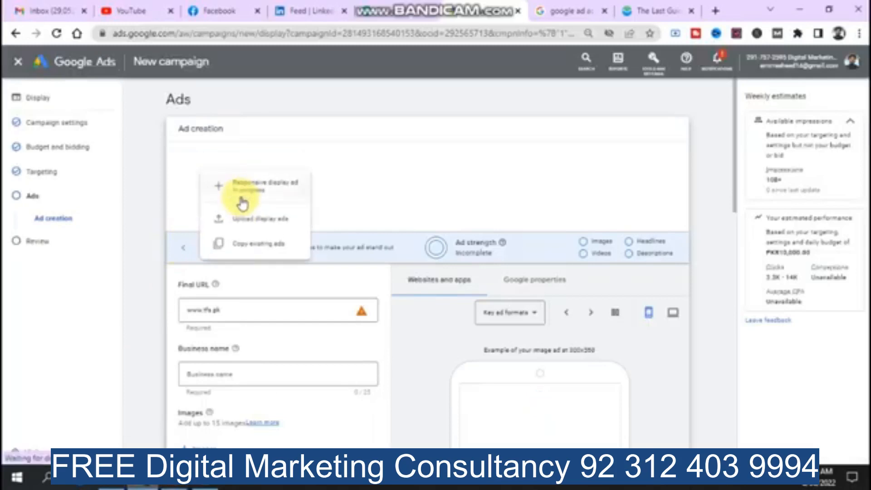
left_click(249, 225)
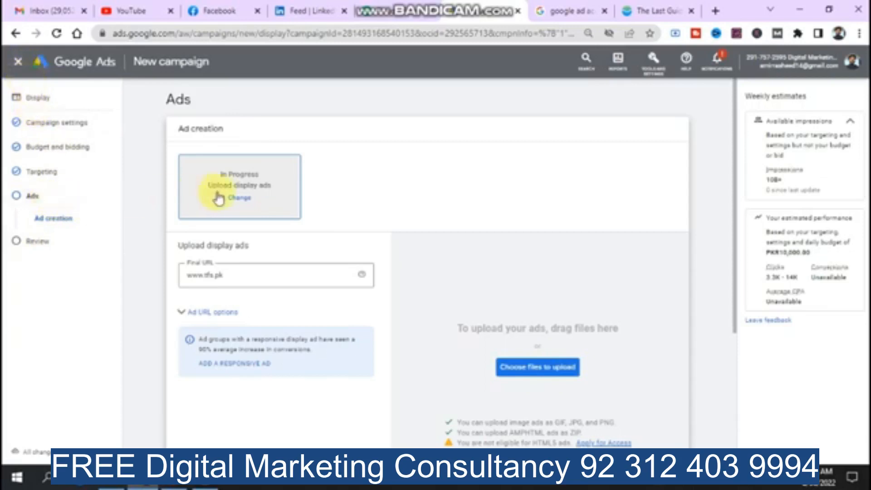
left_click(232, 198)
left_click(247, 187)
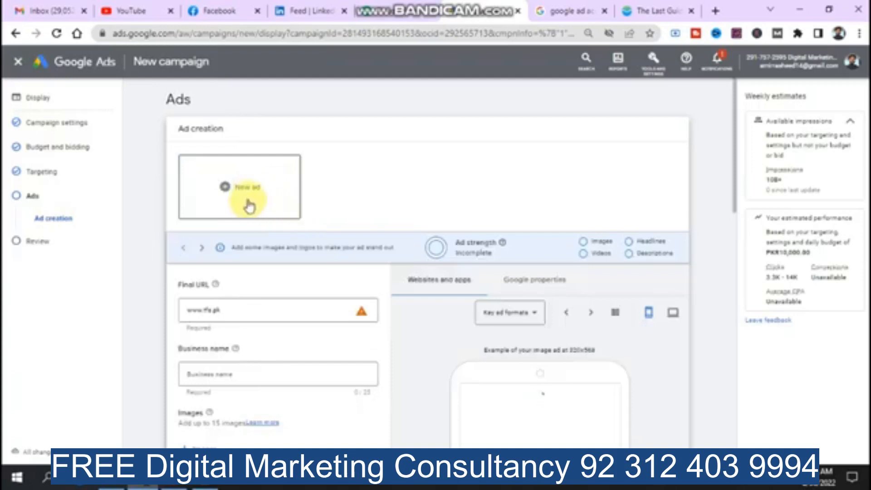
Review the image and logo fields, close the display campaign, and start a new campaign from the account overview.
left_click_drag(735, 195, 742, 258)
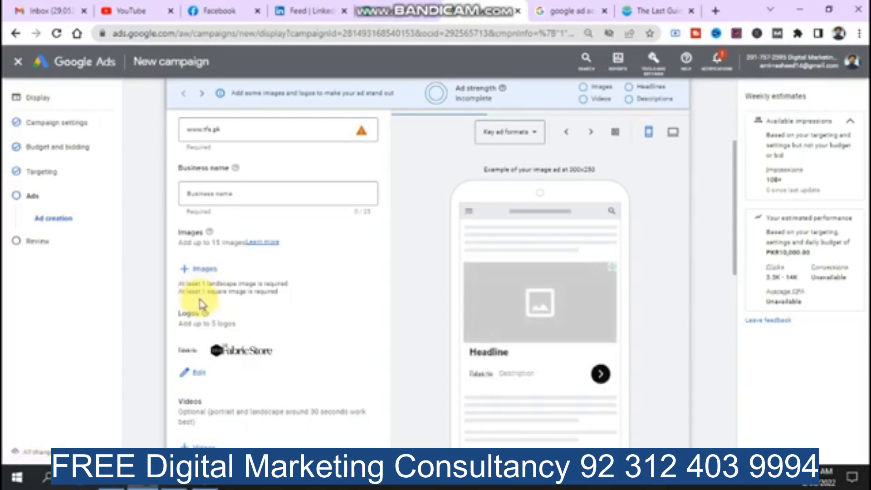
left_click(19, 62)
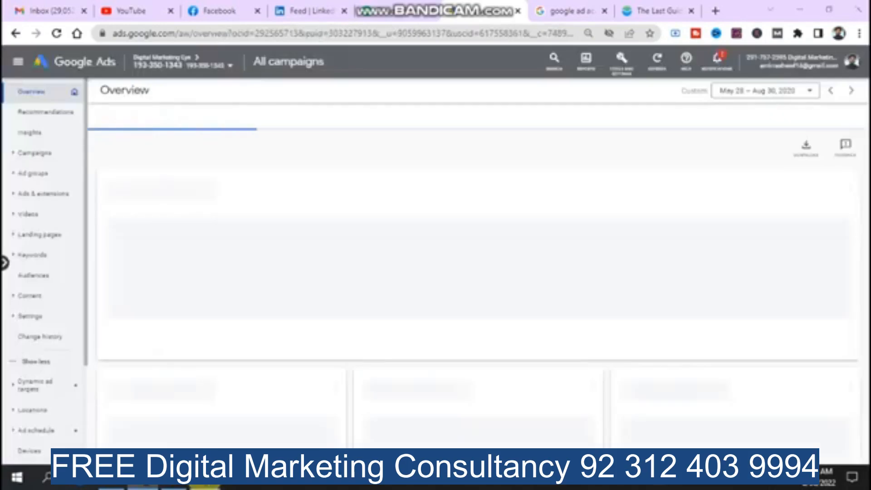
left_click(204, 479)
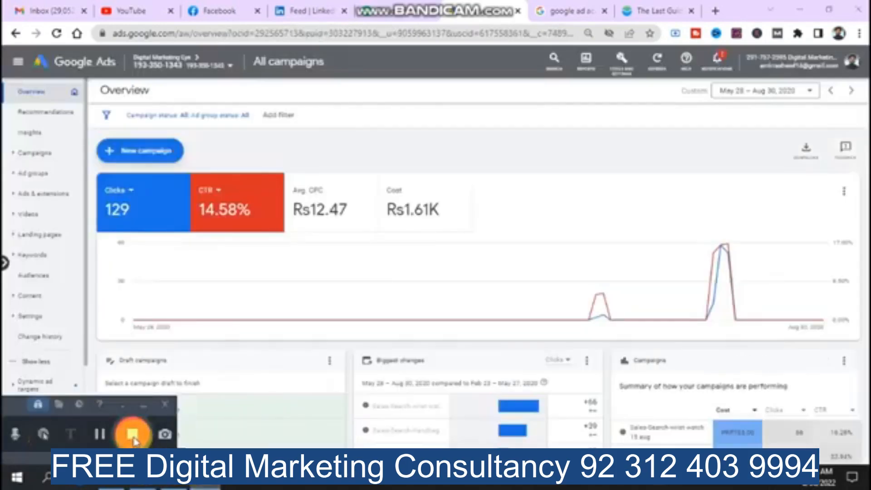
left_click(145, 157)
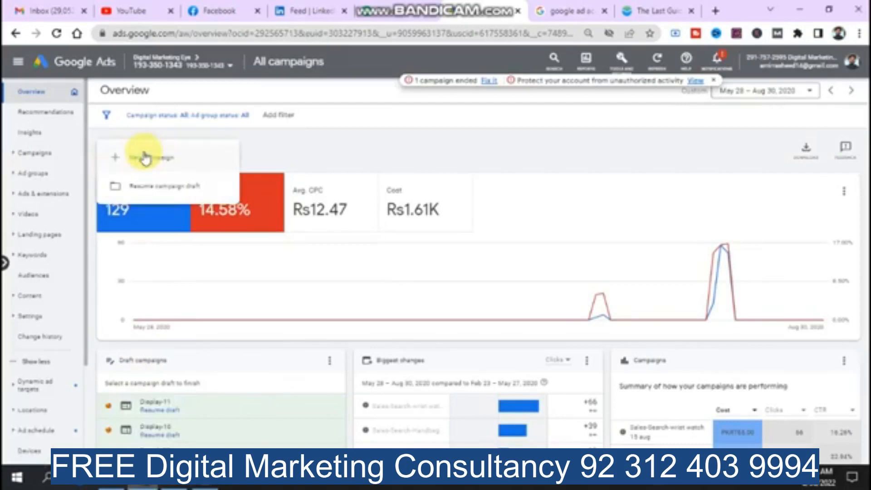
left_click(145, 162)
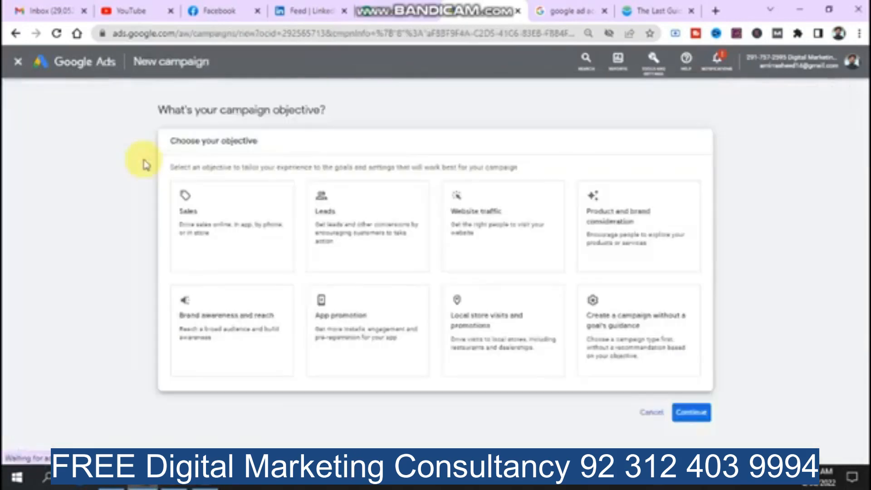
Create the campaign without a goal's guidance, choose the Search campaign type, and keep the account-default conversion goals.
left_click(330, 233)
left_click(617, 320)
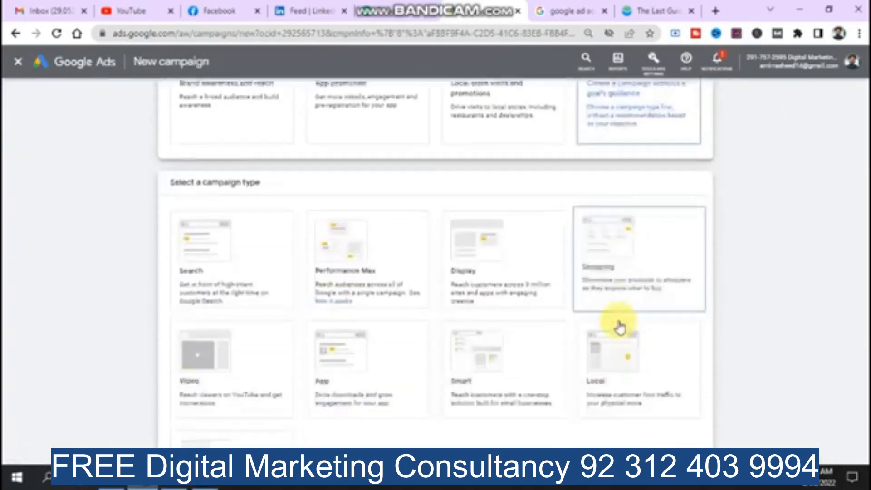
left_click(272, 196)
scroll(270, 193, "down", 6)
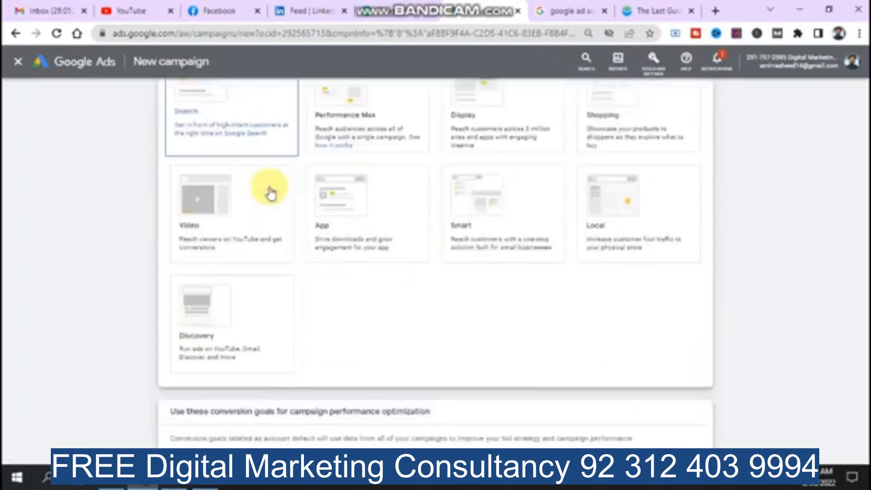
left_click(687, 407)
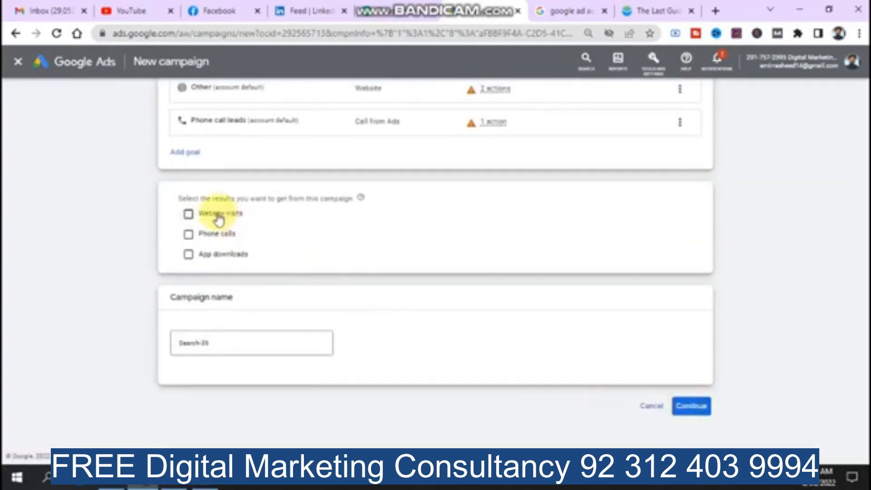
left_click(205, 215)
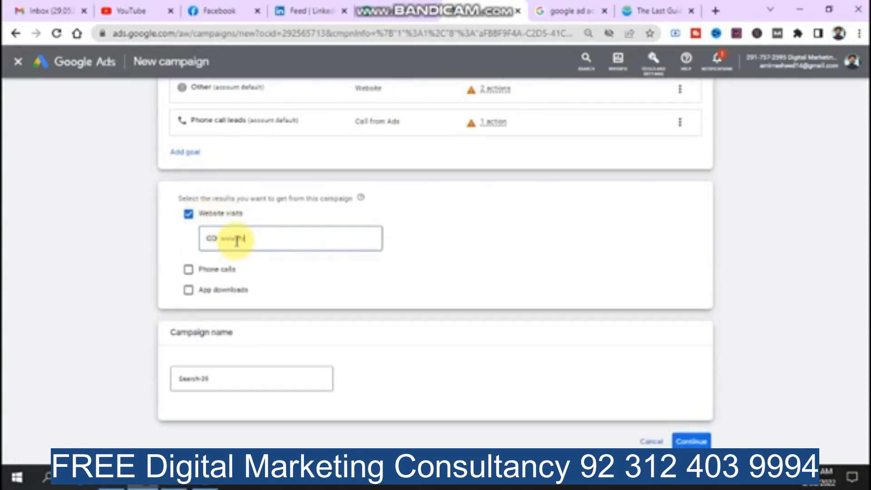
left_click(240, 379)
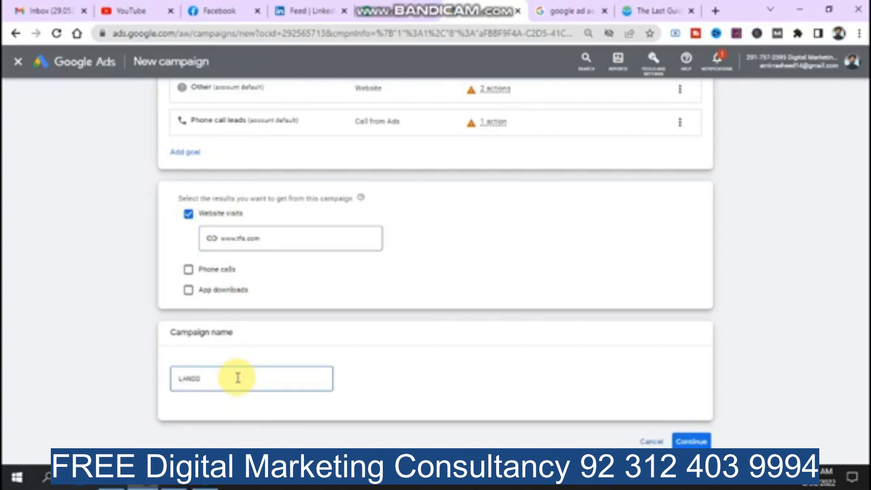
left_click(692, 441)
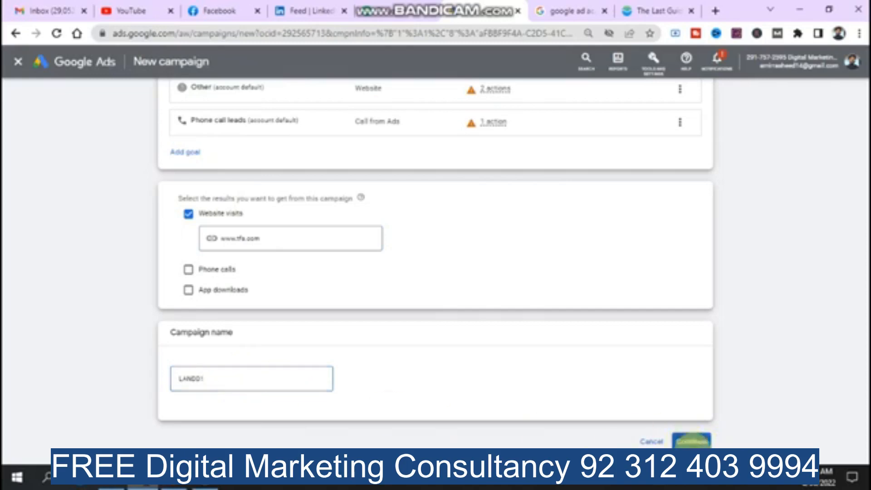
left_click(558, 365)
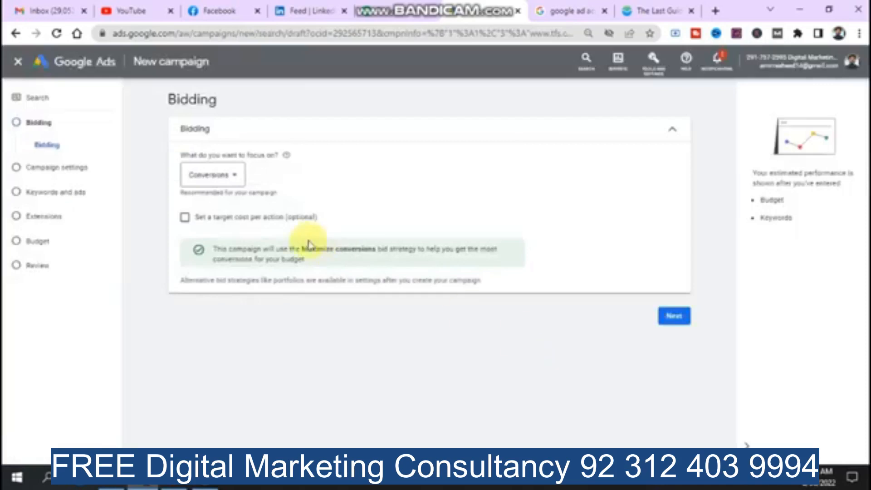
Review the bidding focus options, keep Conversions without a target cost per action, and proceed to Campaign settings.
left_click(225, 179)
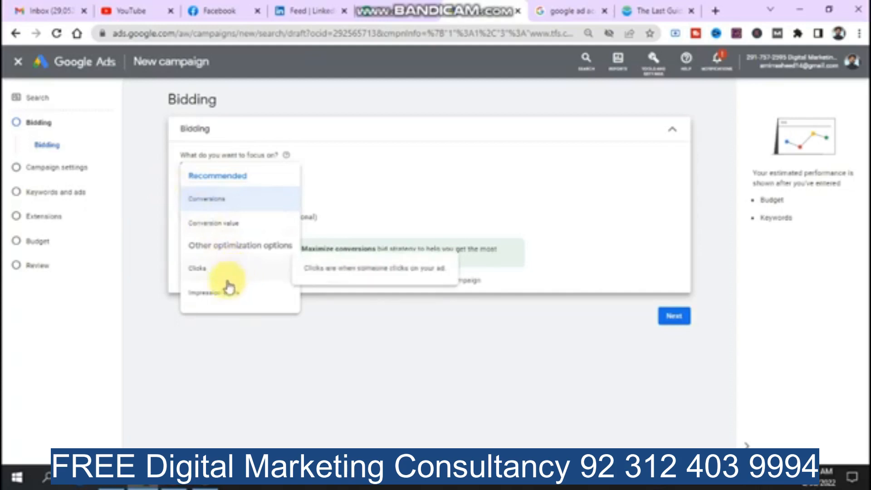
left_click(133, 278)
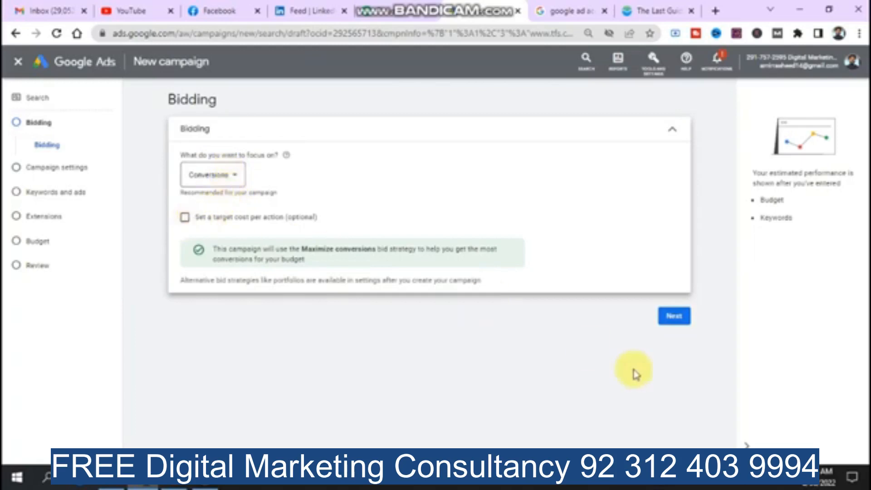
left_click(671, 319)
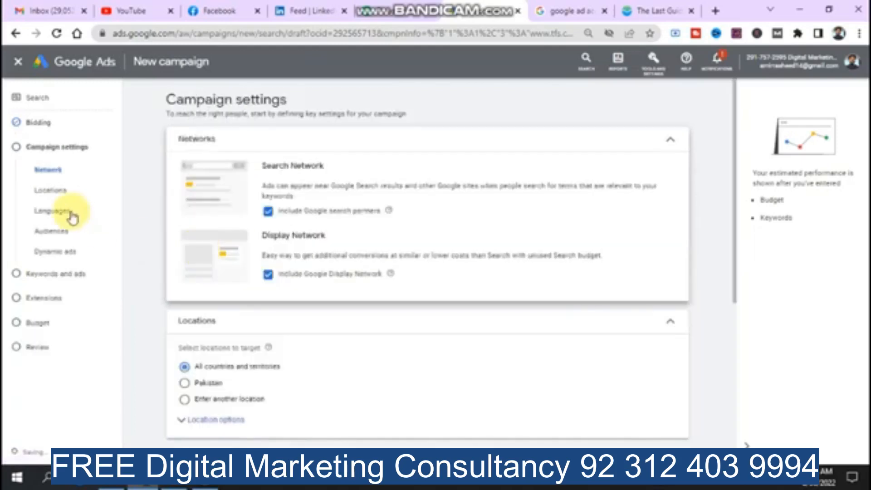
Exclude Google search partners and the Google Display Network from the campaign, and set the target location to Pakistan.
left_click(268, 211)
left_click(268, 274)
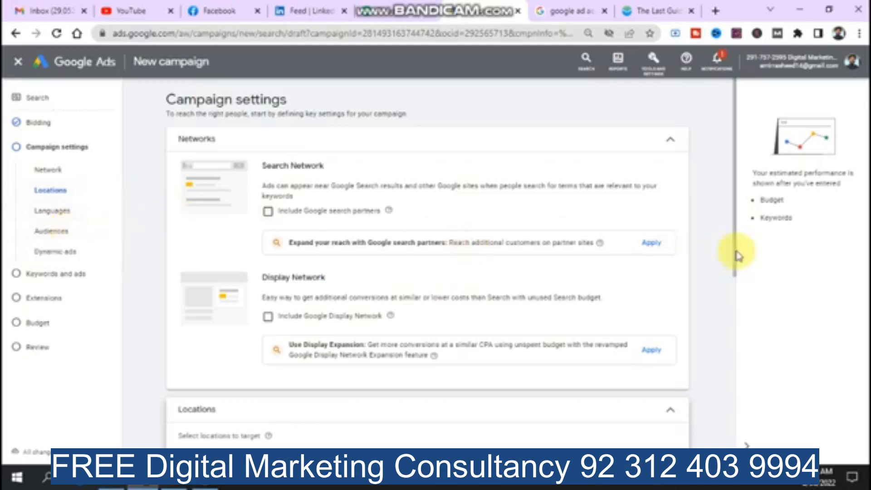
Review the campaign's audience segment options, leave them unset, and proceed to Keywords and ads.
left_click_drag(735, 255, 735, 438)
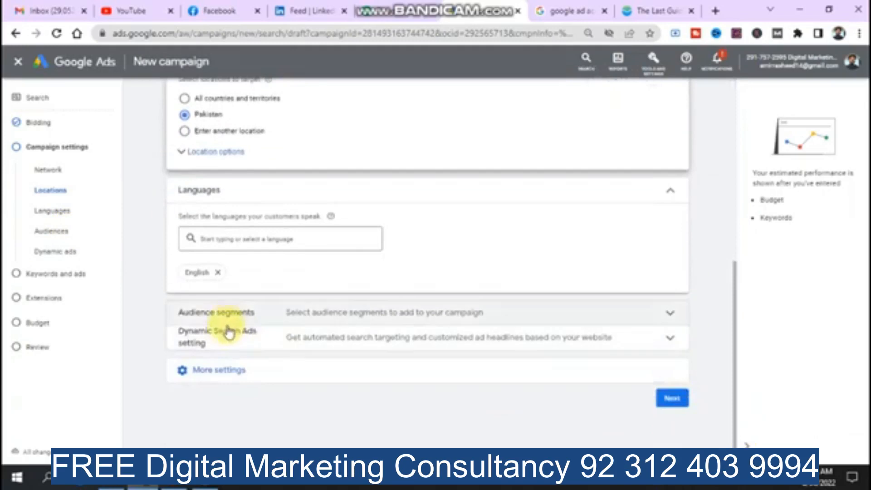
left_click(247, 317)
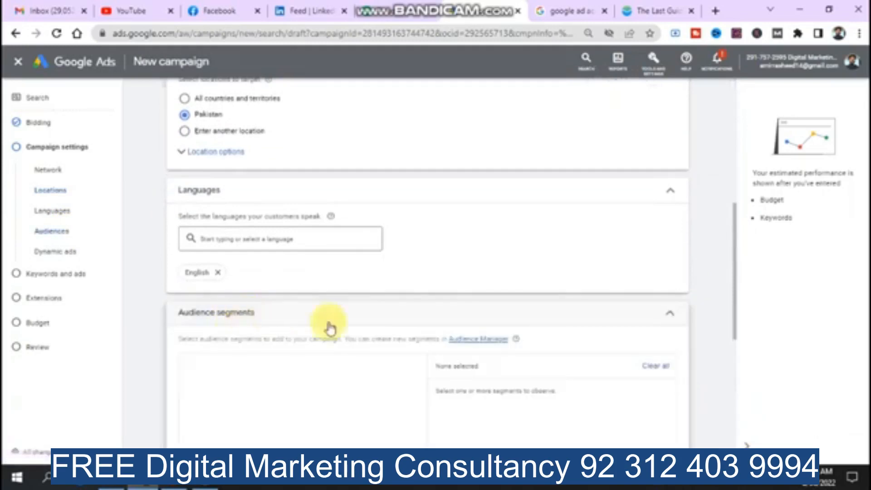
left_click_drag(736, 291, 731, 362)
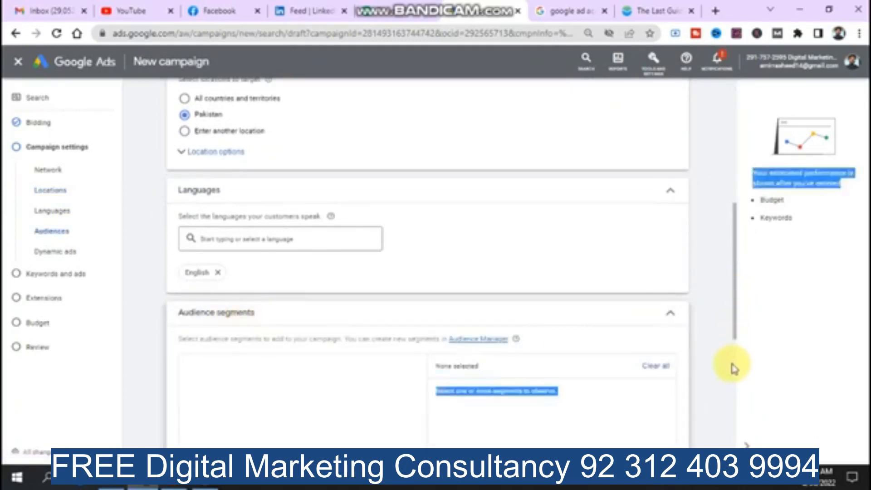
left_click(705, 336)
left_click_drag(736, 295, 726, 330)
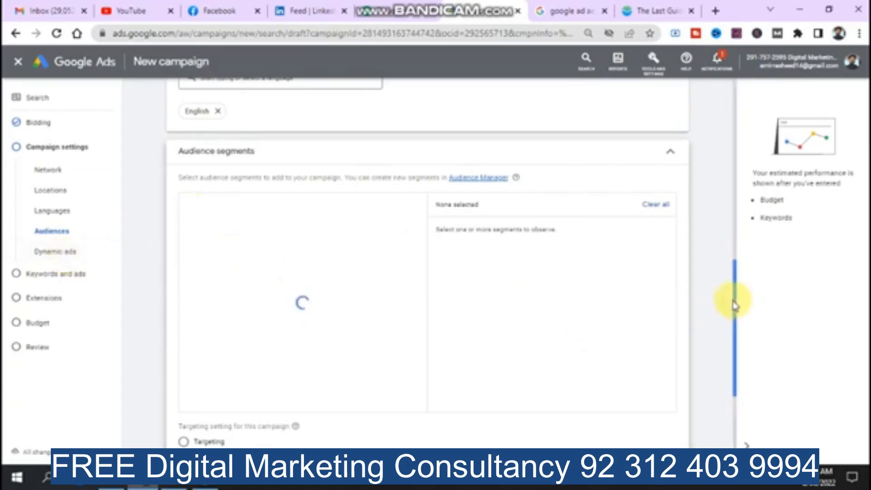
left_click_drag(733, 324, 667, 208)
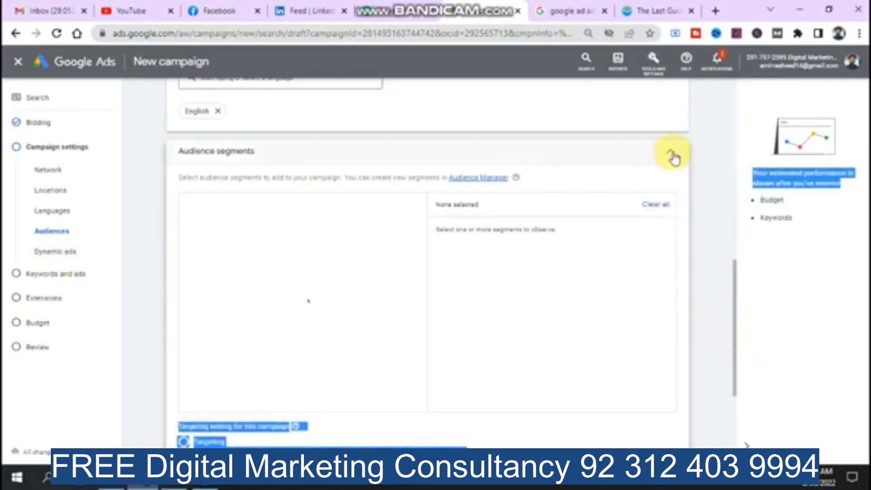
left_click(670, 152)
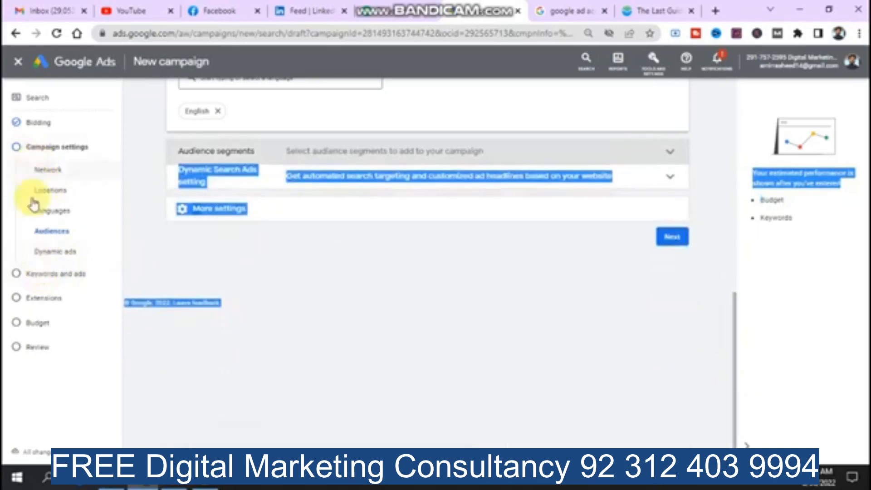
left_click(36, 277)
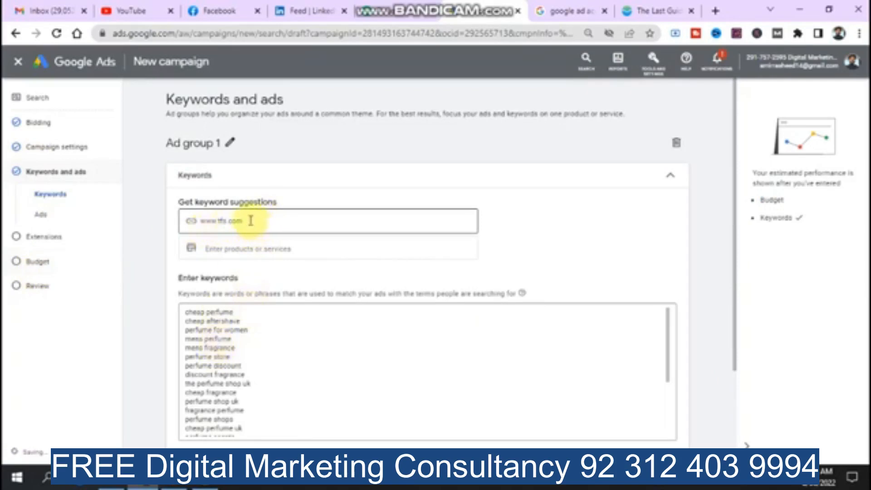
left_click_drag(191, 215, 276, 237)
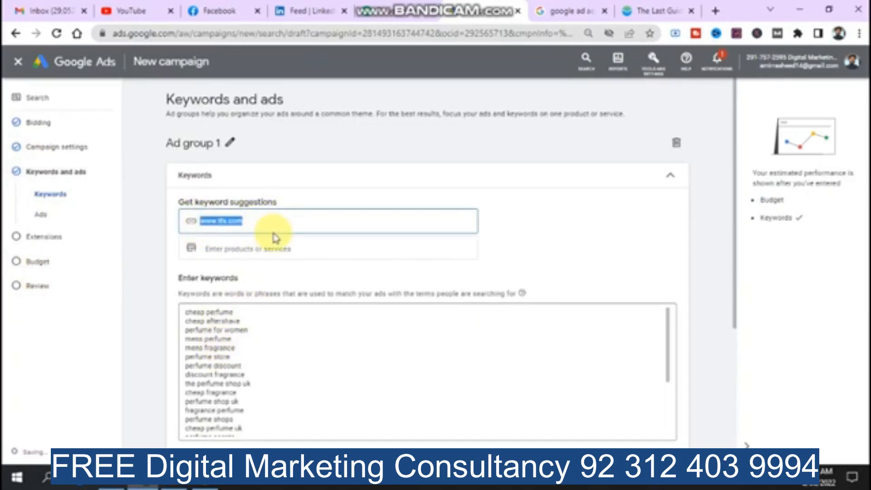
key("BackSpace")
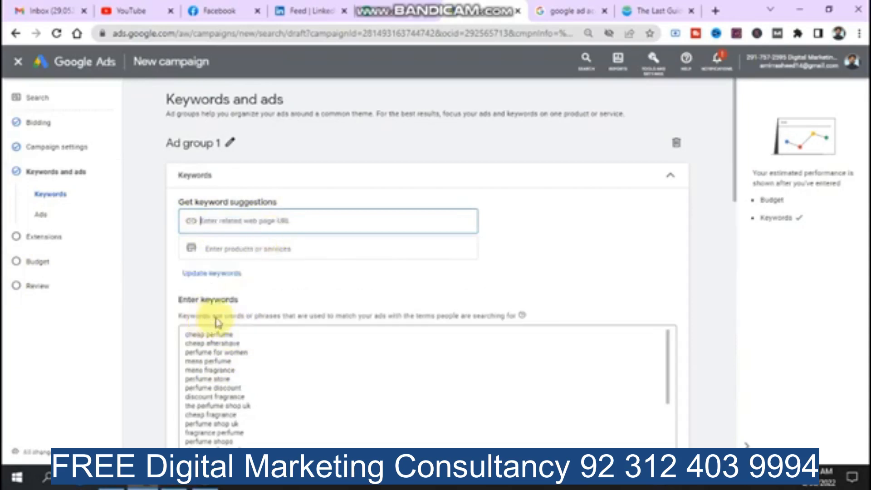
left_click(198, 338)
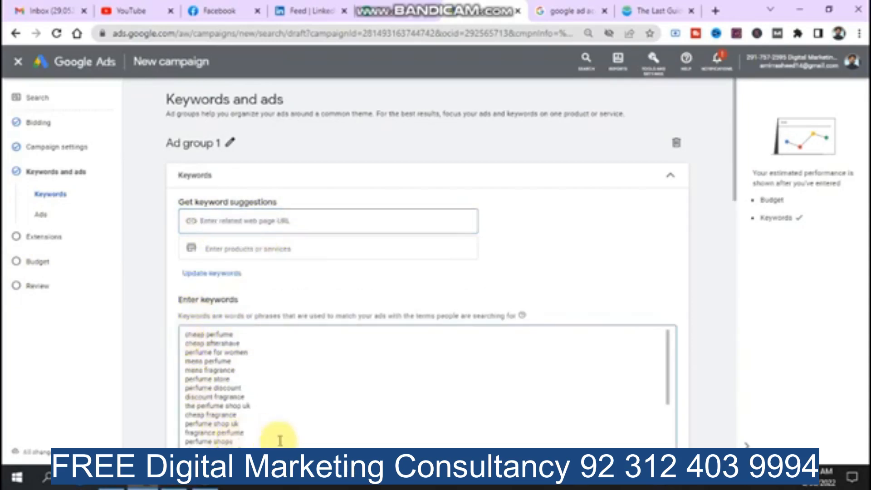
key("ctrl+a")
left_click(661, 375)
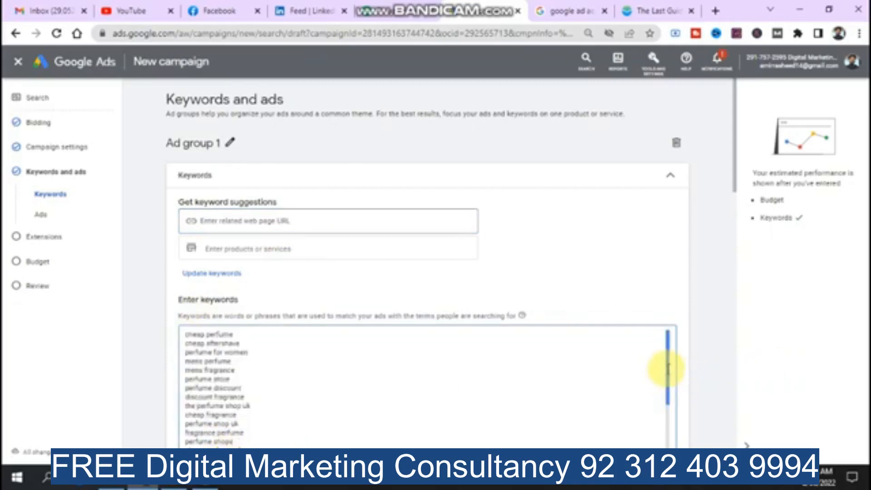
left_click_drag(666, 368, 626, 414)
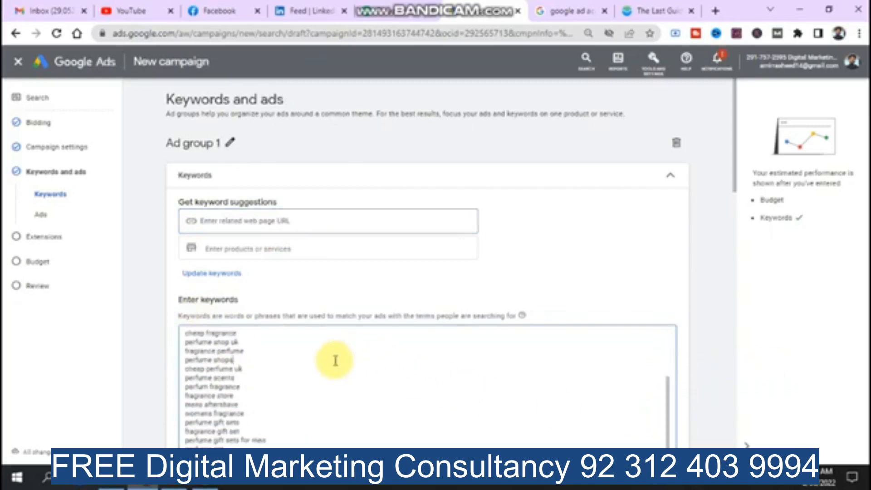
key("shift+Down")
key("shift+Down")
key("shift+Down")
key("shift+Down")
key("shift+Down")
key("shift+Down")
key("shift+Down")
key("shift+Down")
key("shift+Down")
key("shift+Down")
key("shift+Down")
key("shift+Down")
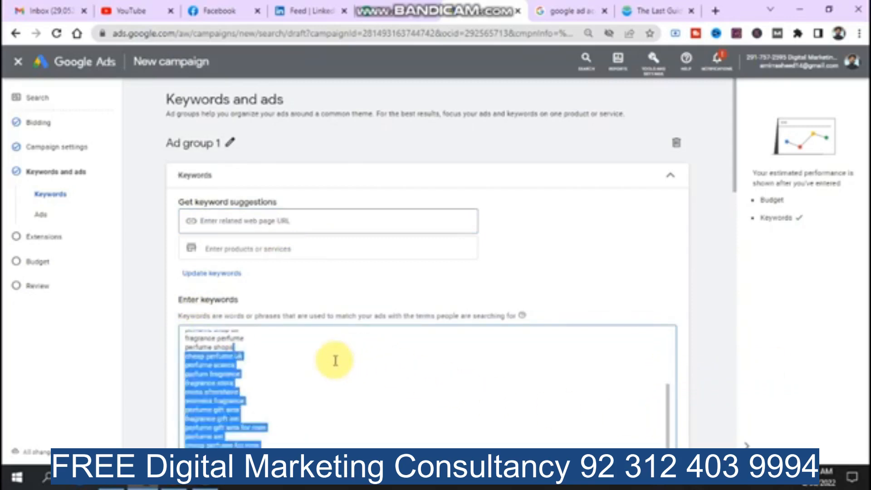
key("shift+Up")
key("shift+Up")
key("shift+Up")
key("shift+Up")
key("shift+Up")
key("shift+Up")
key("shift+Up")
key("shift+Up")
key("shift+Up")
key("shift+Up")
key("shift+Up")
key("shift+Up")
key("shift+Up")
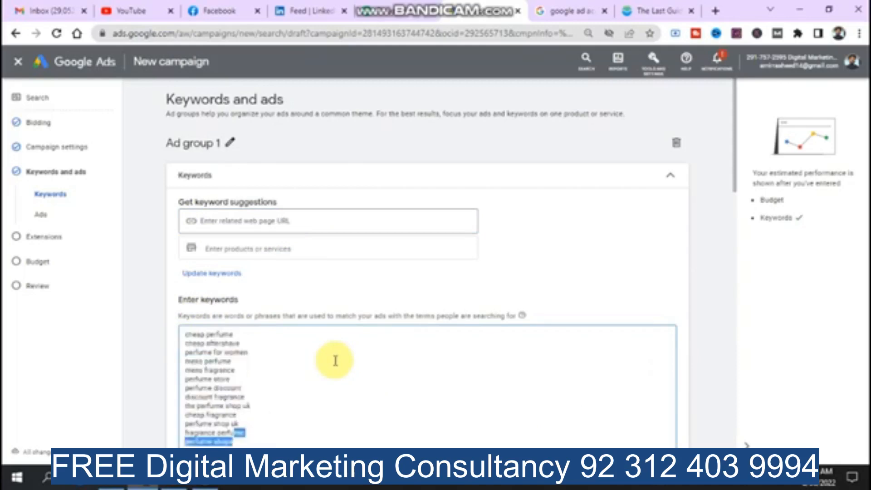
key("shift+Up")
key("shift+Up")
key("shift+Up")
key("shift+Up")
key("shift+Up")
key("shift+Up")
key("shift+Up")
key("shift+Up")
key("shift+Up")
key("shift+Up")
key("shift+Up")
key("shift+Up")
key("shift+Up")
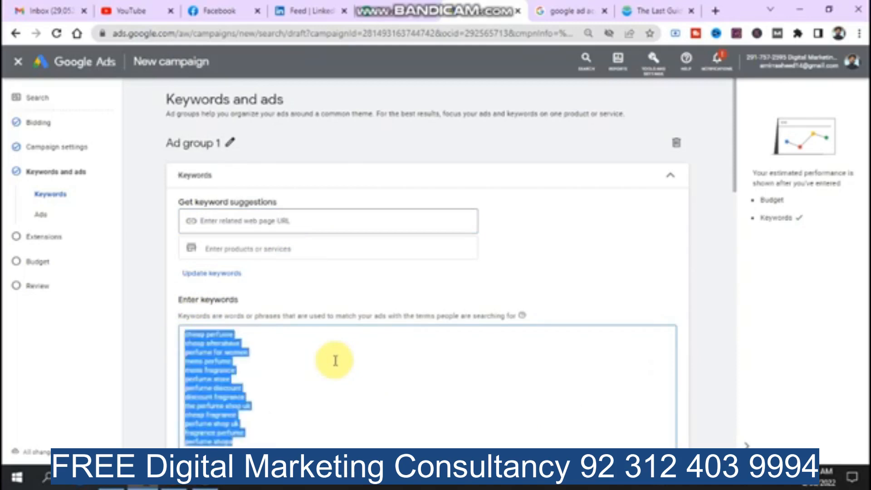
key("Delete")
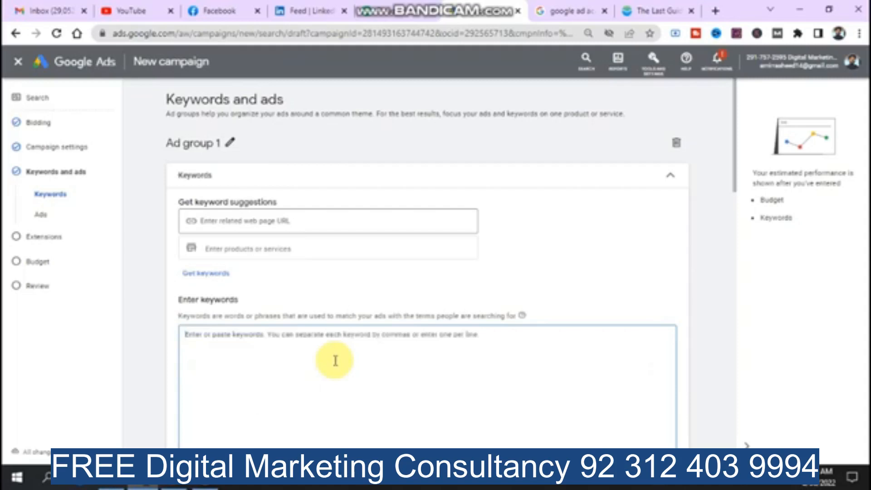
Try to get keyword suggestions for the product term "ready to wear ladies dres".
left_click(272, 247)
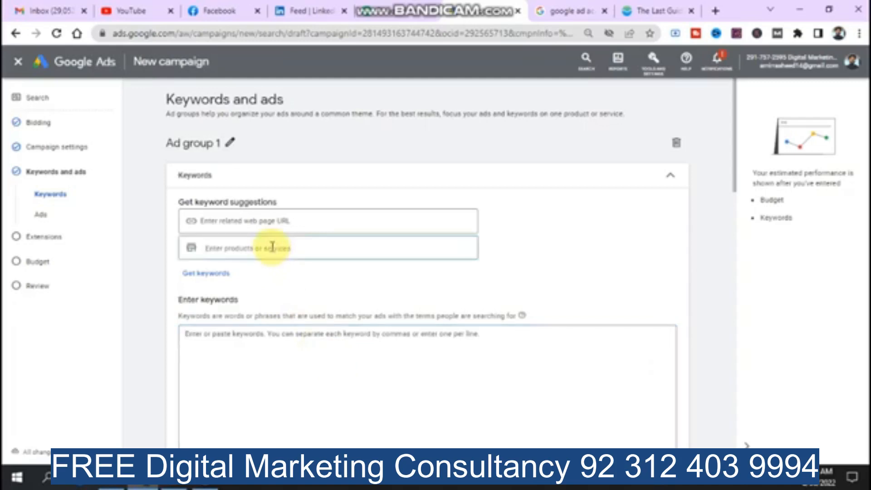
type("su")
key("BackSpace")
type("ieady t")
key("Return")
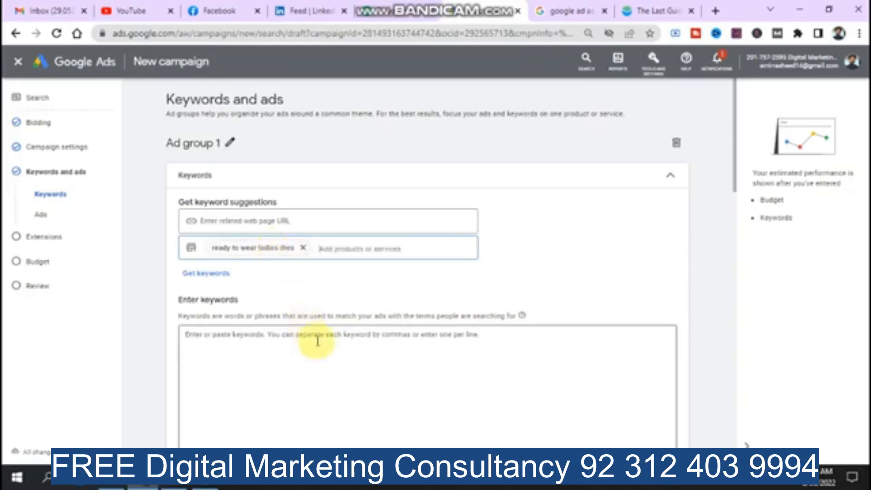
left_click(278, 353)
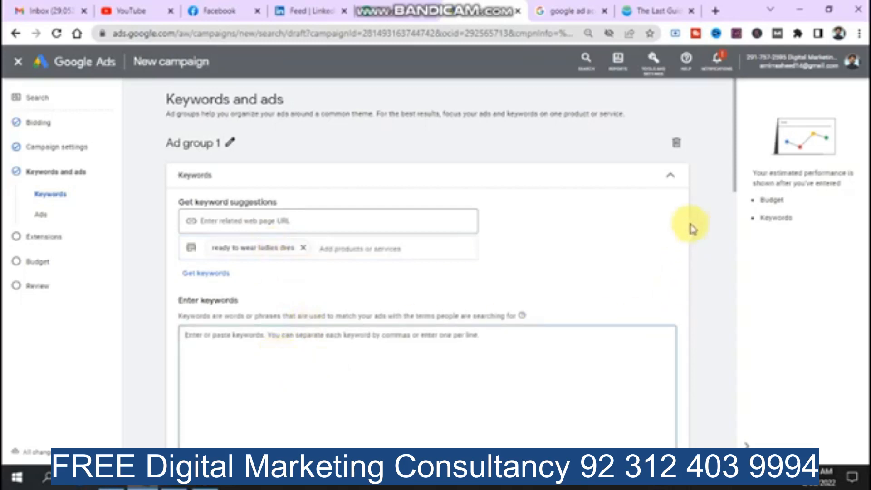
left_click_drag(734, 171, 734, 189)
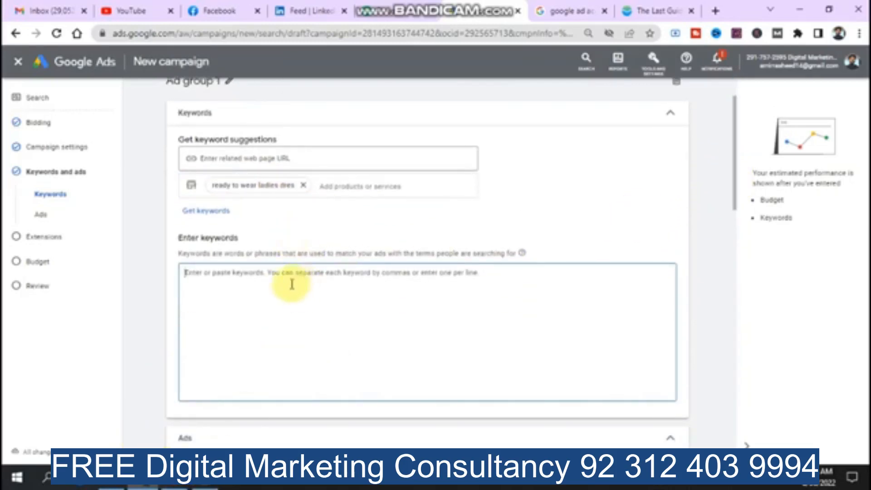
left_click(205, 479)
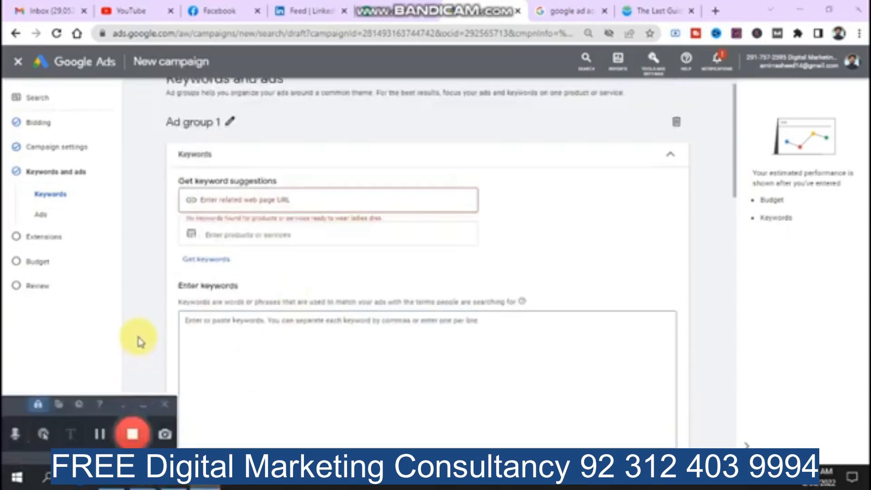
Rename the ad group as "Ready to wear".
left_click(230, 123)
key("BackSpace")
key("BackSpace")
key("BackSpace")
key("BackSpace")
key("BackSpace")
key("BackSpace")
key("BackSpace")
key("BackSpace")
key("BackSpace")
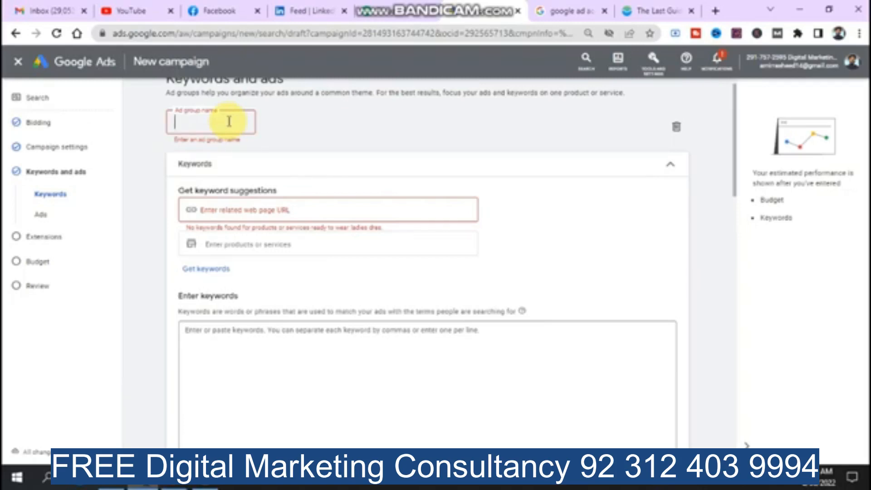
type("Ready ")
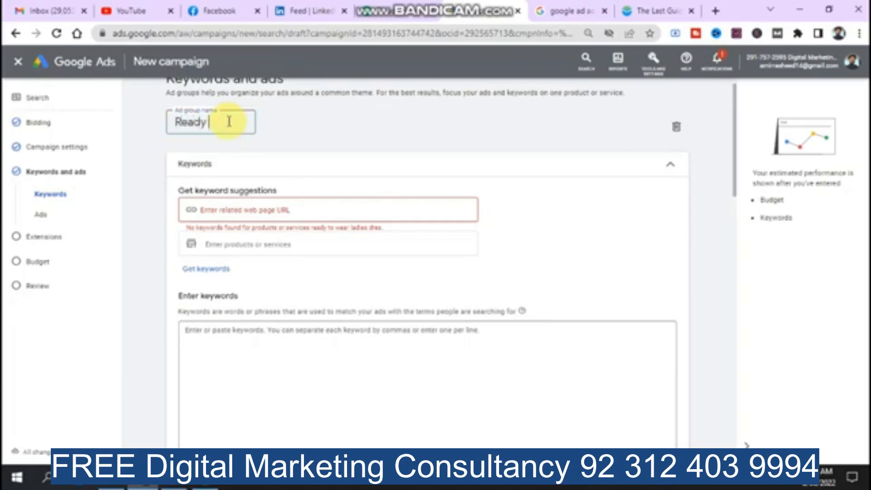
type("to wear")
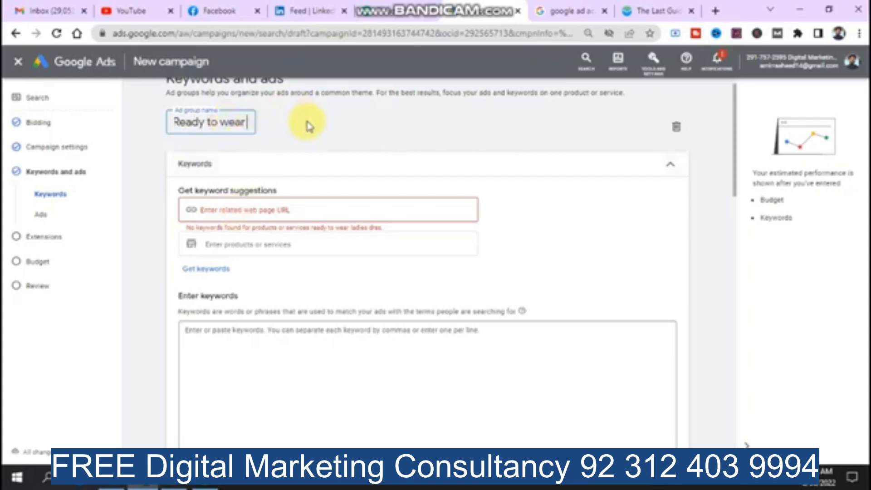
left_click(217, 362)
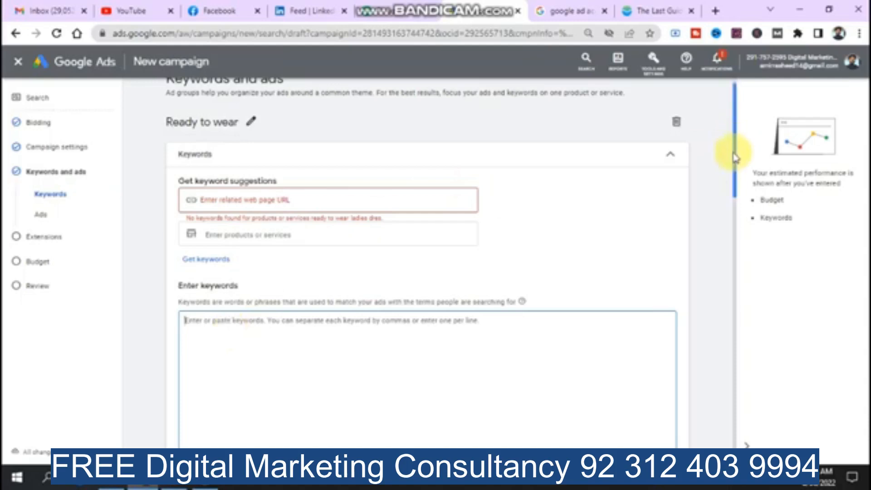
Examine the ad group's Ads section with the final URL, display path and ad preview.
left_click_drag(735, 150, 744, 213)
left_click(332, 143)
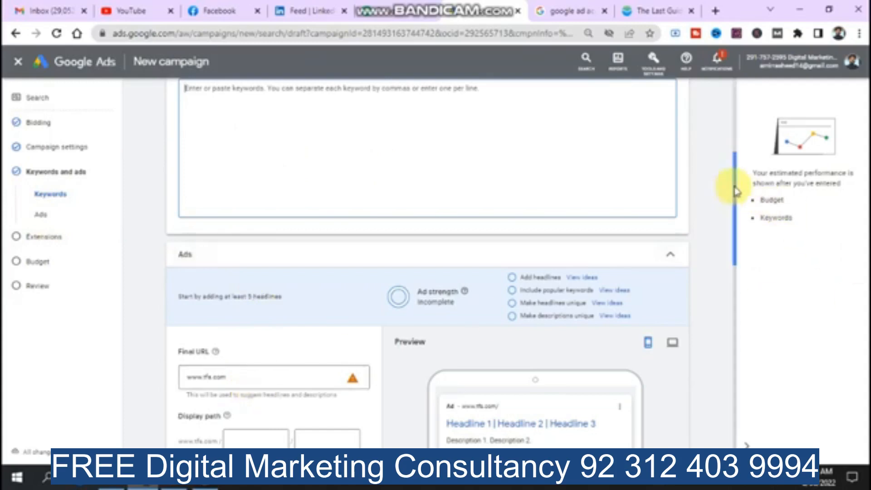
mouse_move(735, 190)
left_mouse_down()
mouse_move(735, 276)
mouse_move(731, 194)
left_mouse_up()
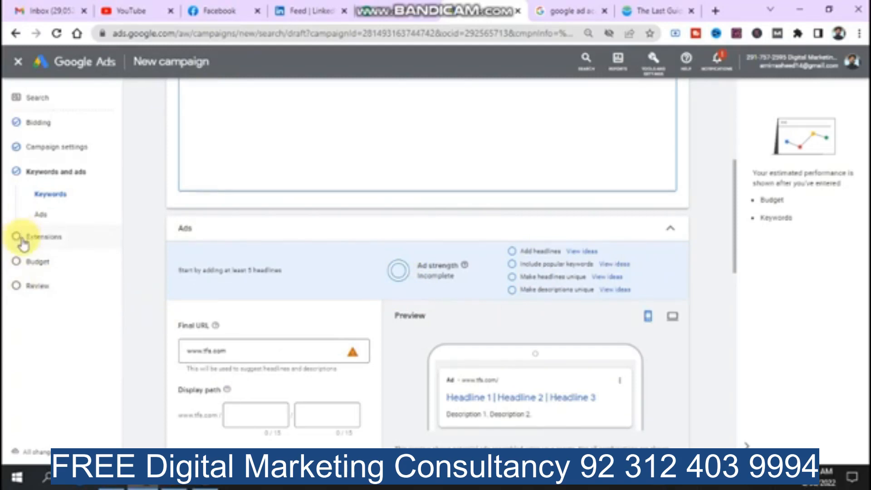
Search Google for "buy ladies shoes" in a new browser tab.
left_click(716, 11)
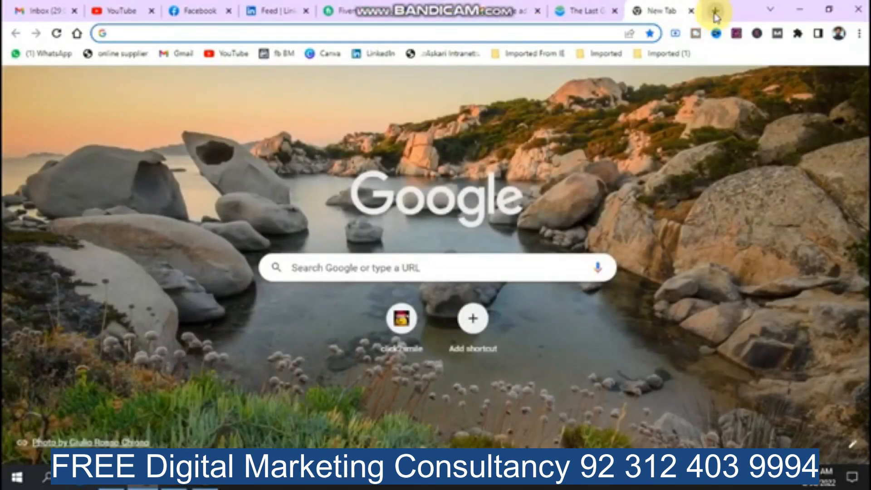
type("buy la")
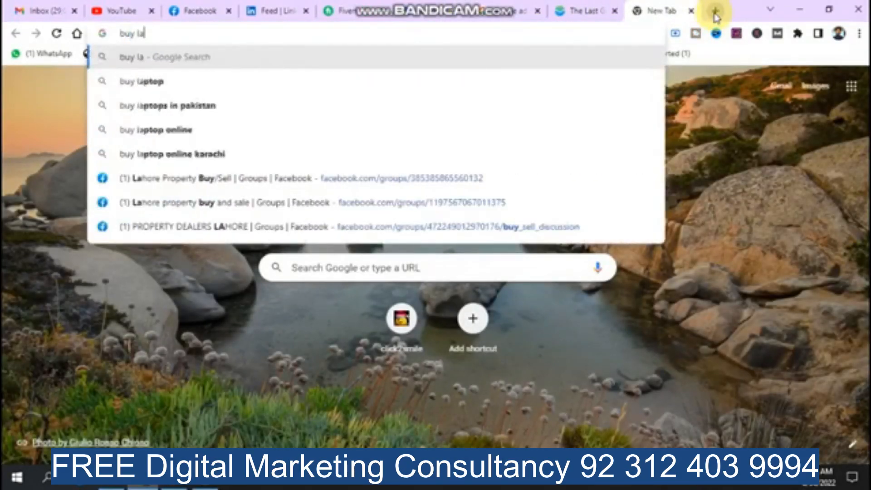
type("dies shoo")
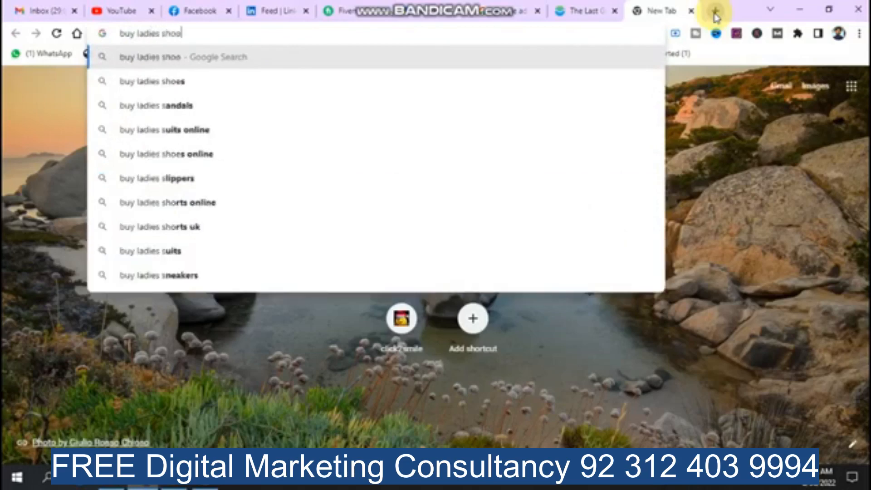
type("es")
key("Return")
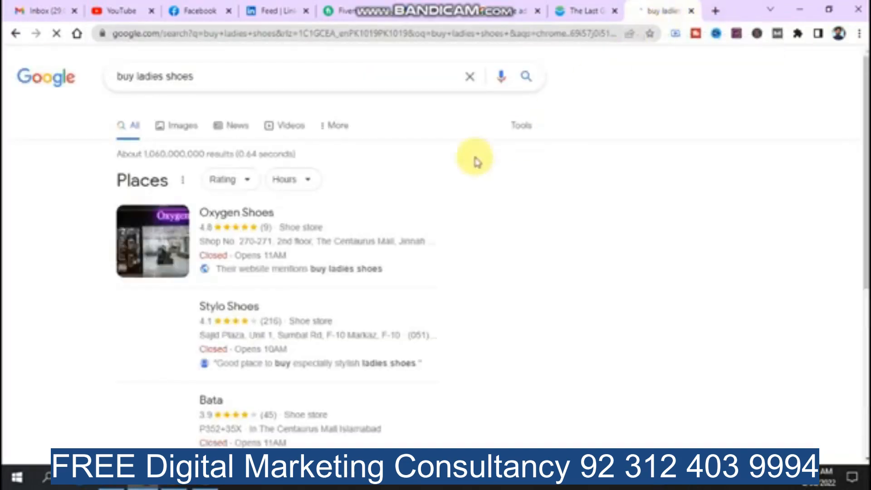
Examine the titles, descriptions and sitelinks of the shoe stores listed in the search results.
left_click_drag(866, 82, 867, 129)
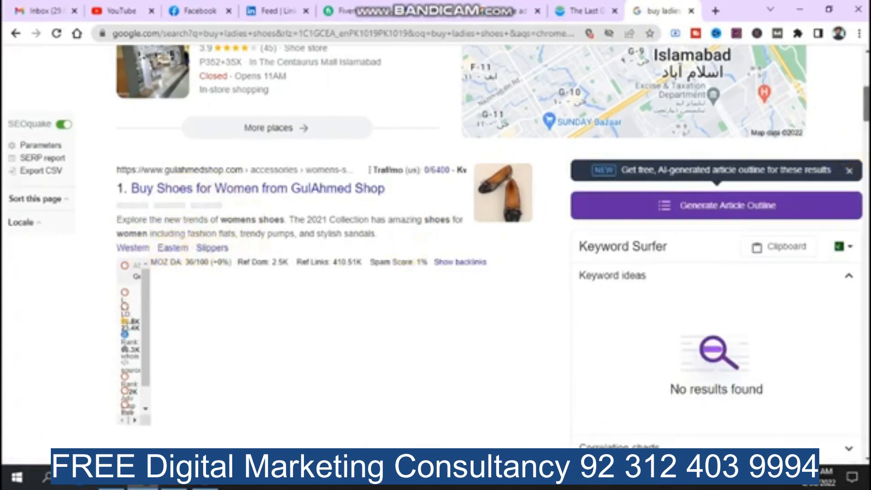
scroll(436, 254, "down", 4)
scroll(436, 254, "down", 2)
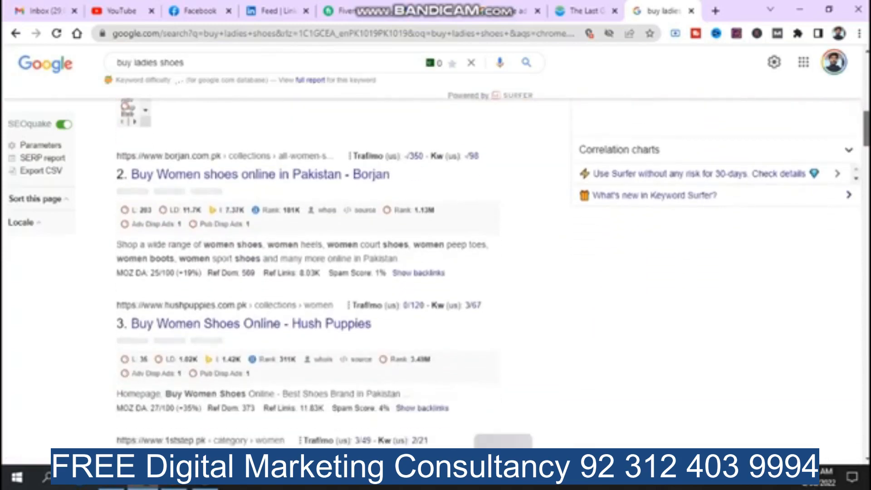
scroll(435, 254, "down", 4)
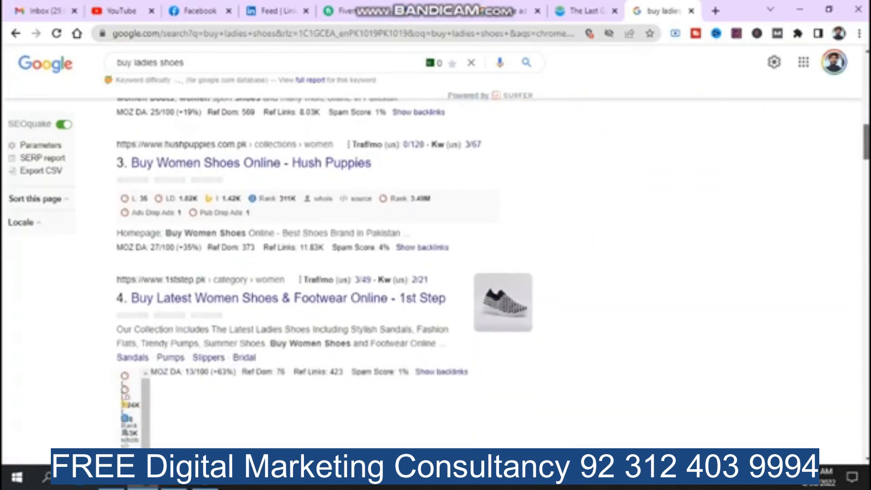
scroll(490, 242, "down", 9)
scroll(490, 243, "up", 2)
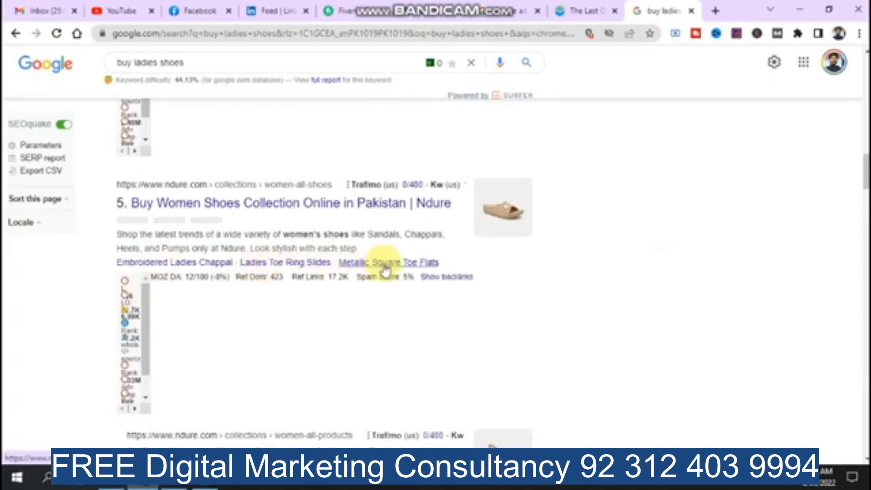
mouse_move(209, 272)
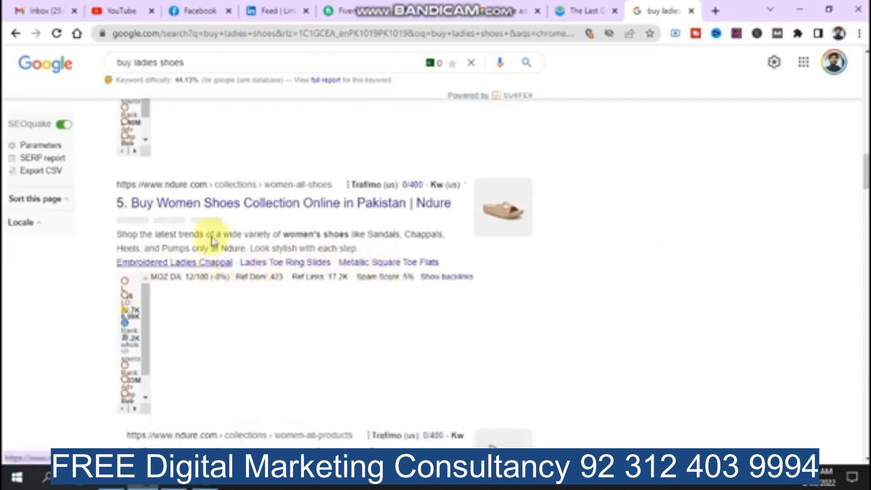